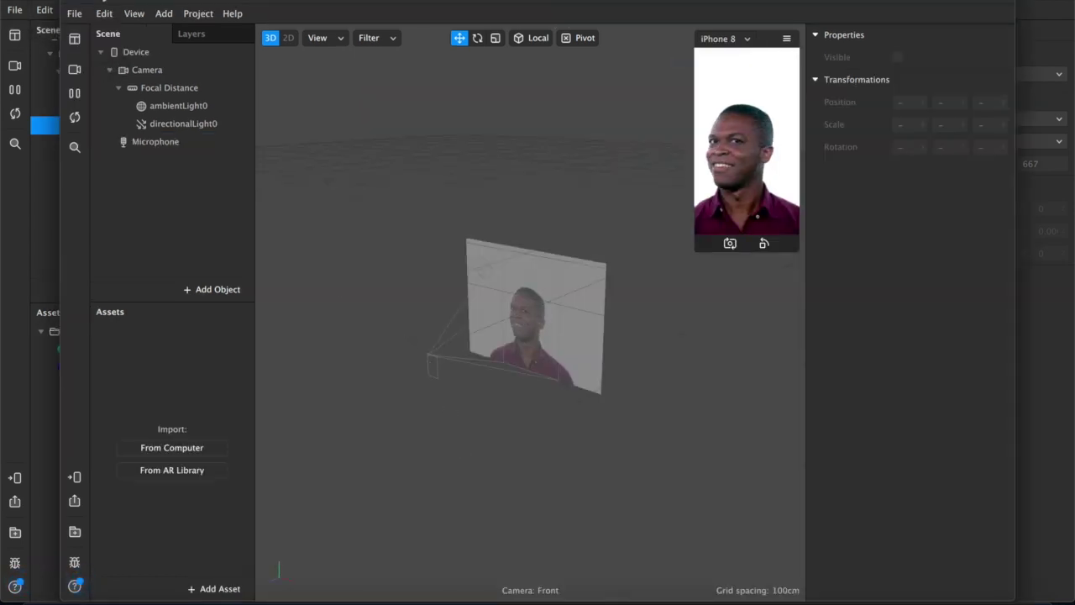
- Open the preview camera choices in the new blank project
left_click(53, 59)
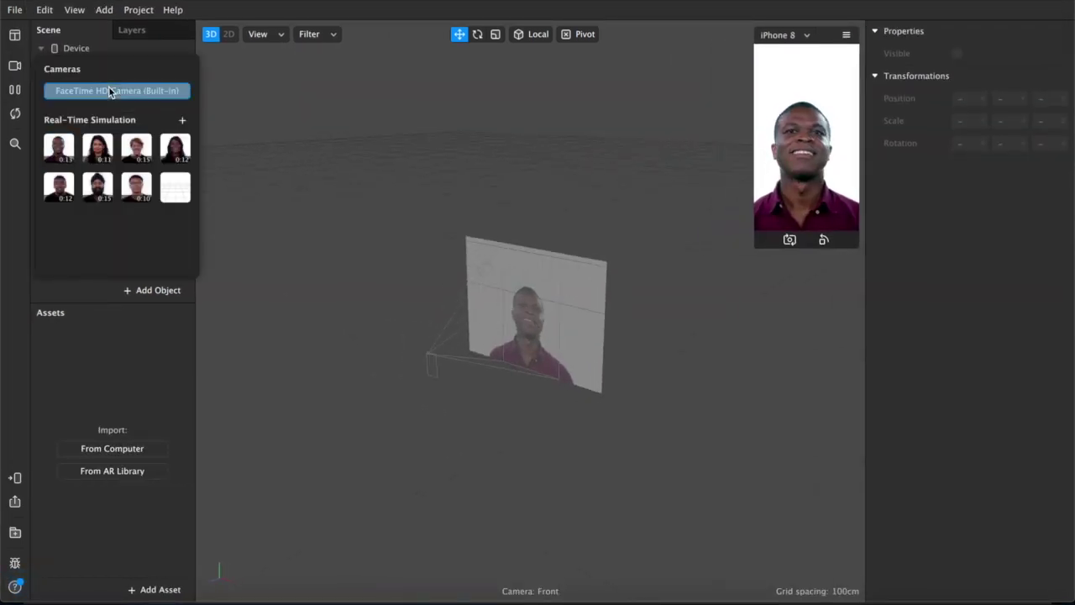
- Preview with the live FaceTime HD webcam and add a Face Tracker to the scene
left_click(107, 90)
left_click(760, 252)
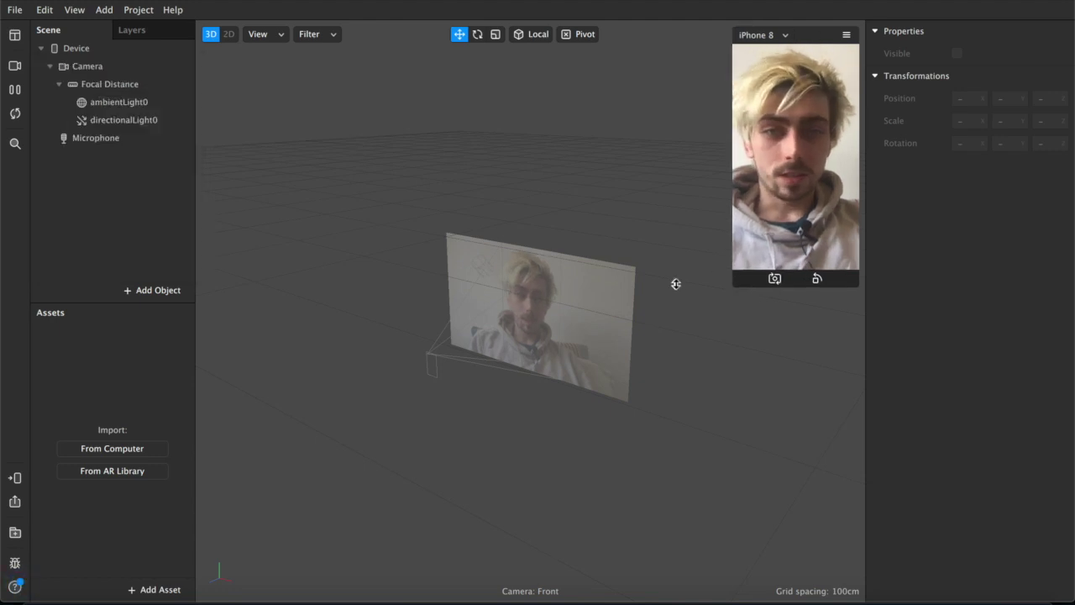
left_click(156, 294)
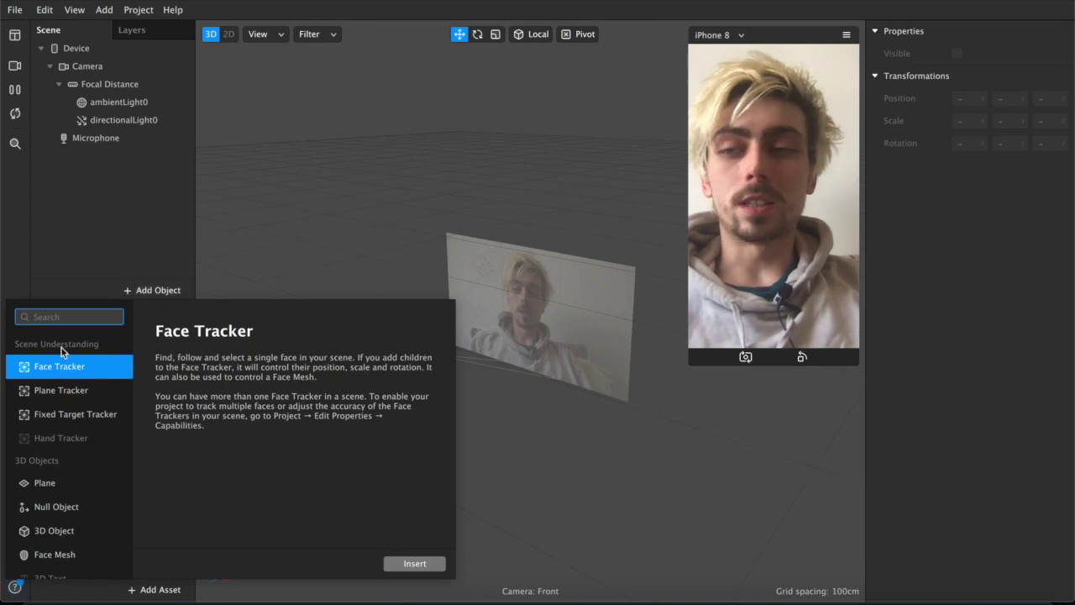
left_click(69, 371)
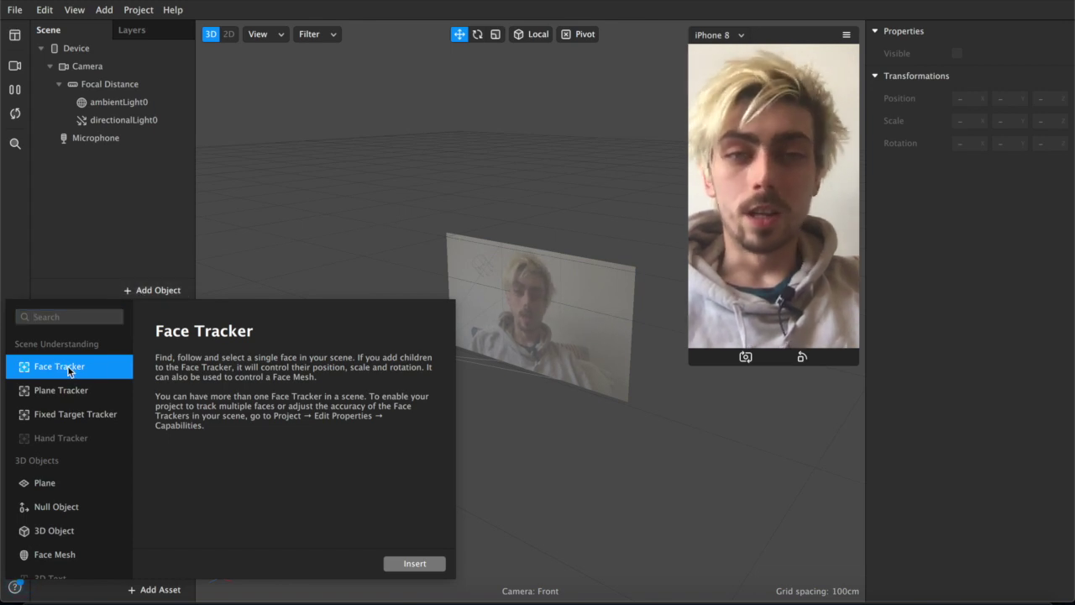
double_click(69, 371)
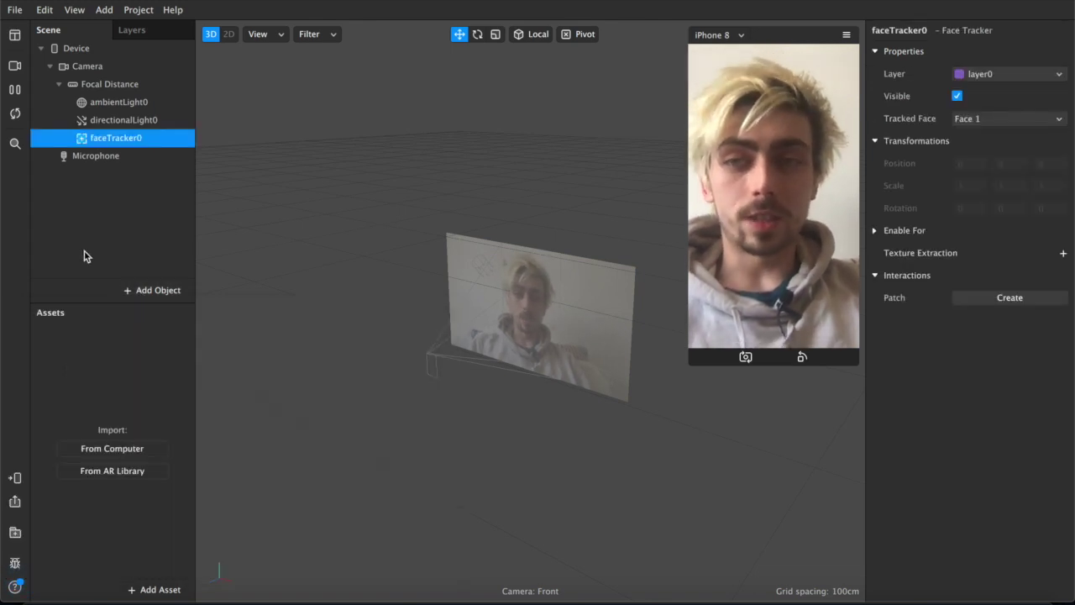
- Add a canvas, canvas0, inside faceTracker0
right_click(130, 141)
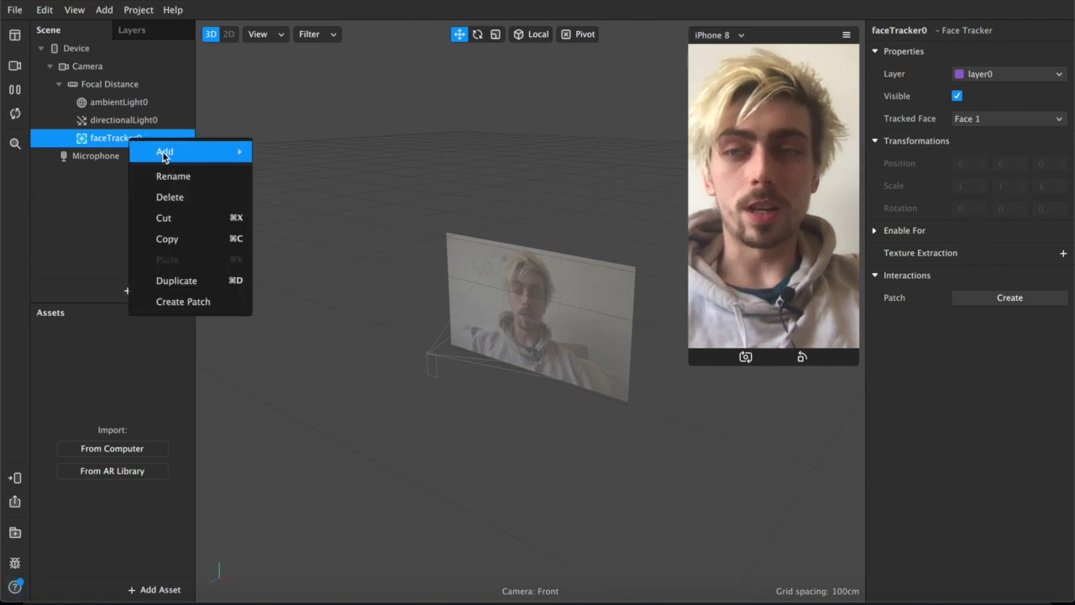
mouse_move(165, 151)
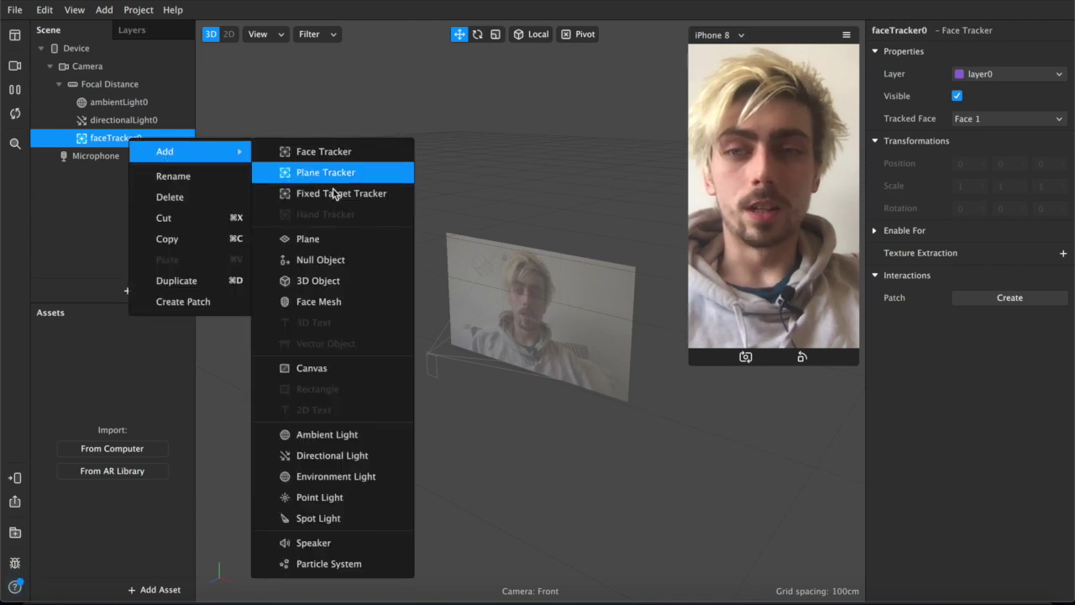
left_click(323, 369)
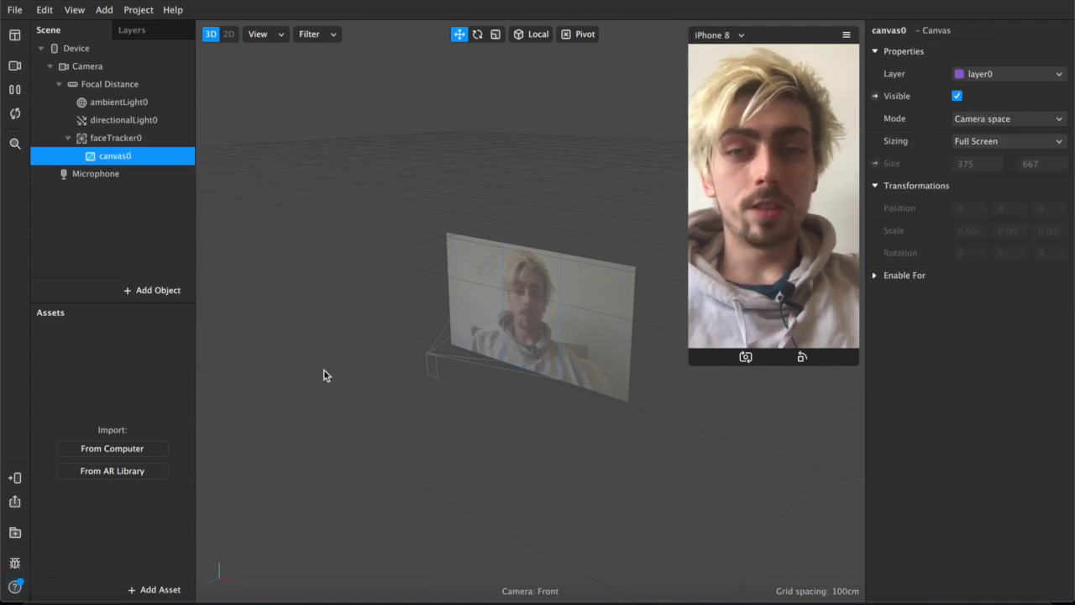
right_click(122, 162)
- Add a 2D Text object, 2dText0, inside canvas0 and select canvas0
mouse_move(168, 176)
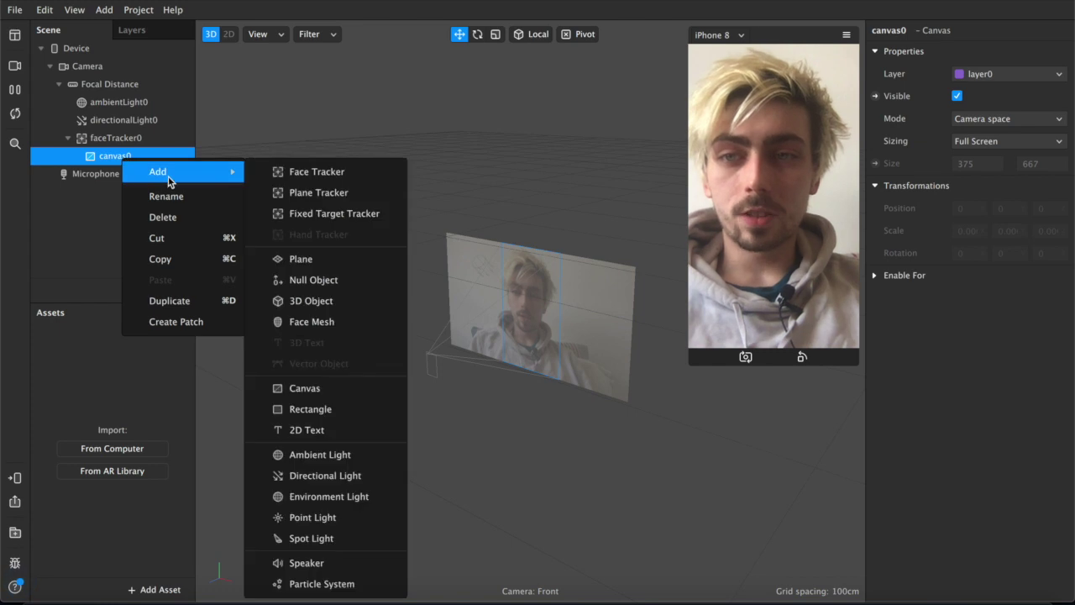
left_click(336, 431)
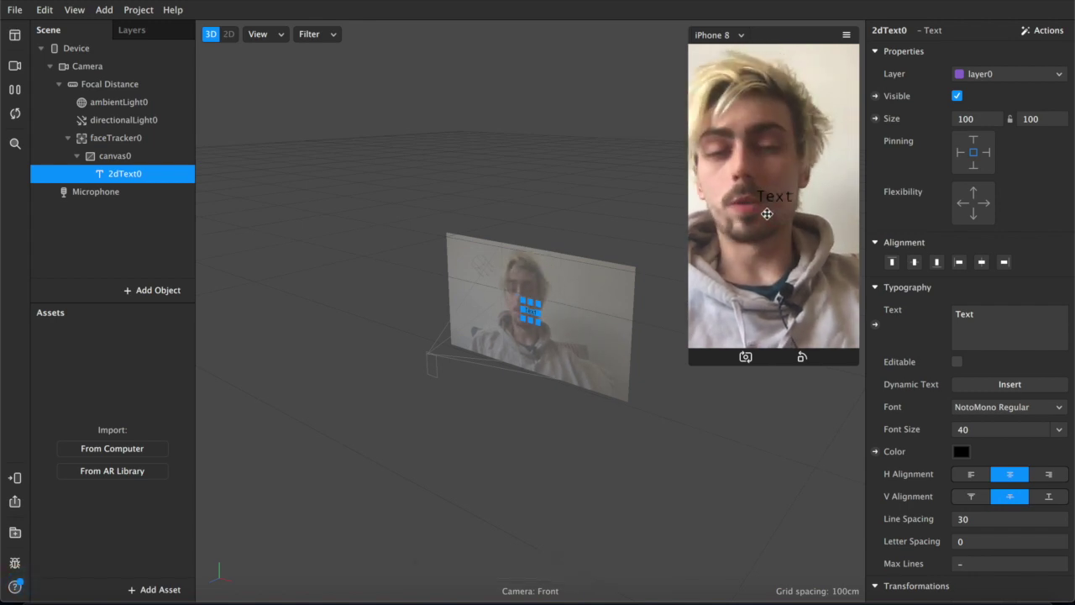
left_click(115, 158)
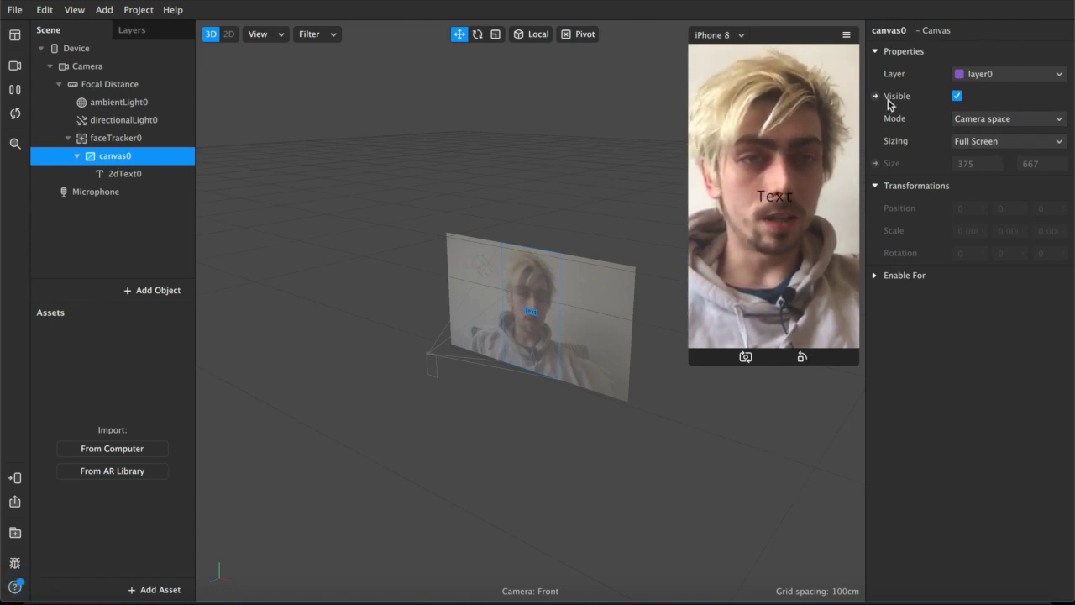
left_click(991, 122)
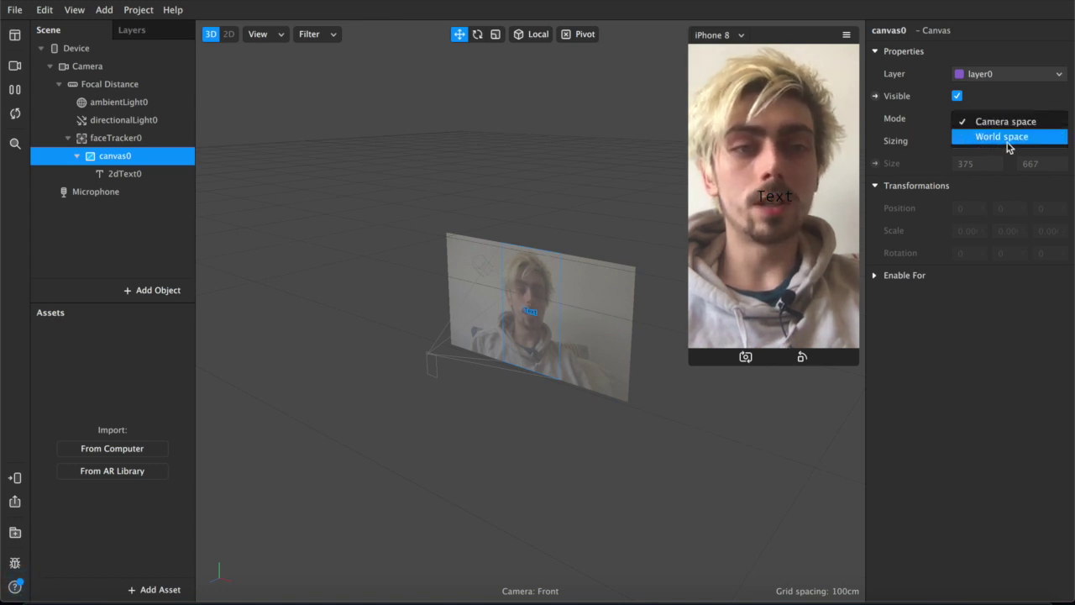
left_click(1000, 136)
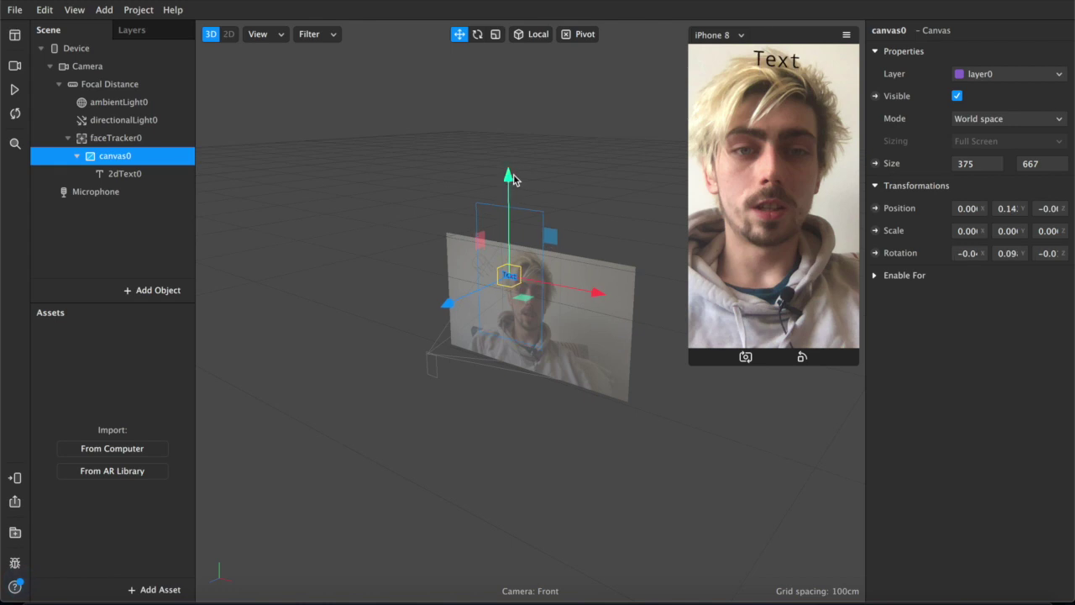
left_click(14, 91)
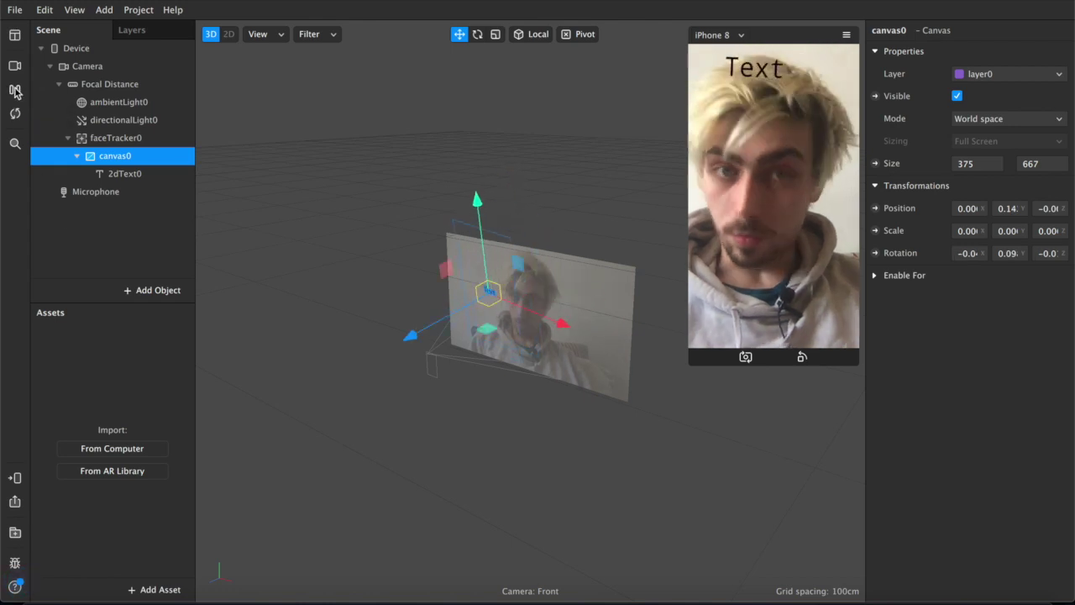
left_click(141, 174)
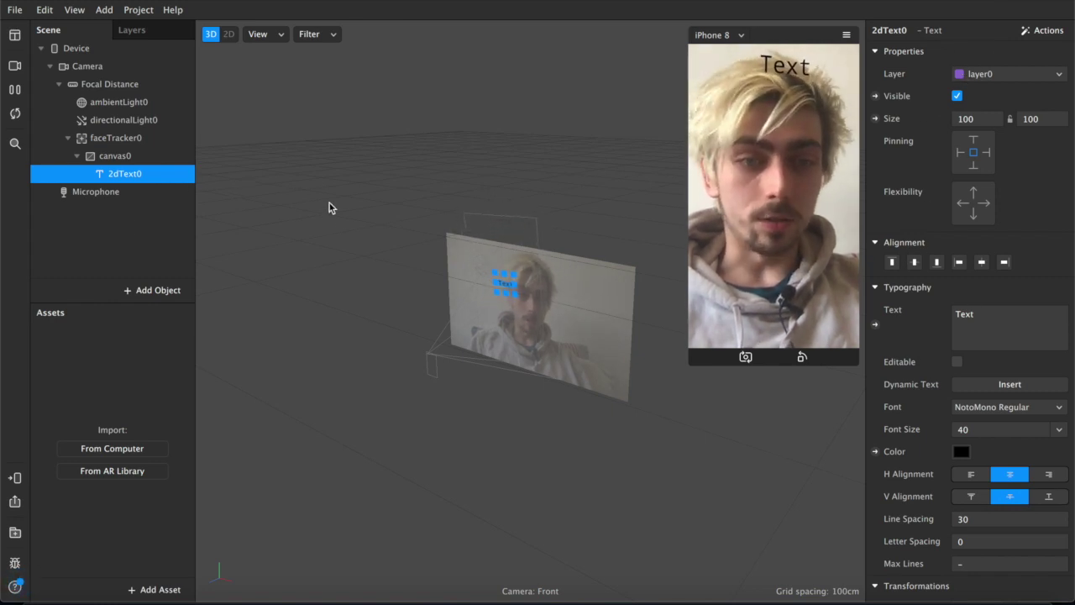
left_click(122, 156)
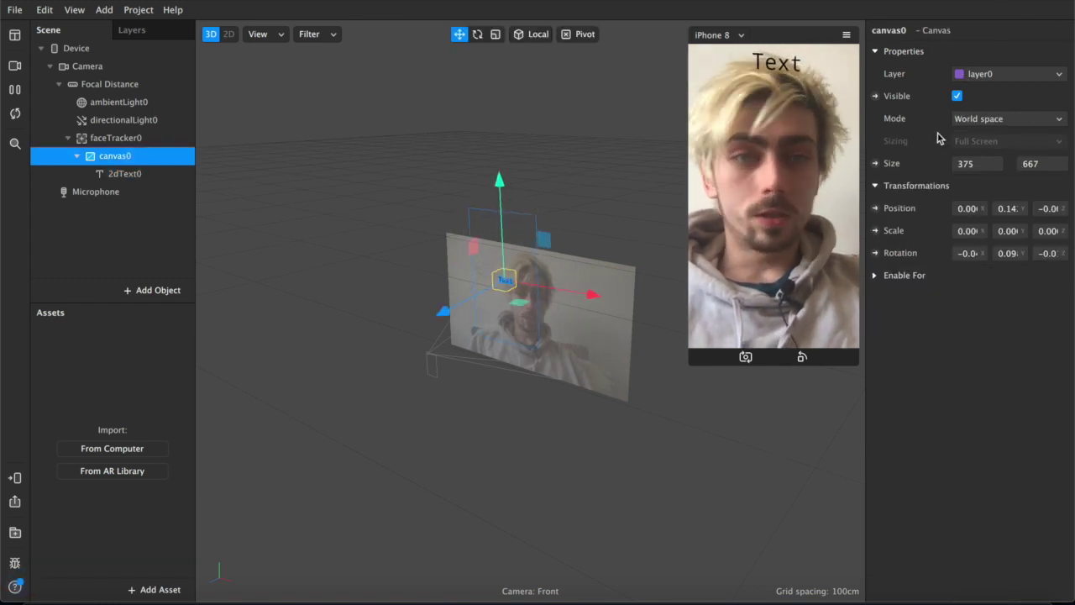
left_click(988, 120)
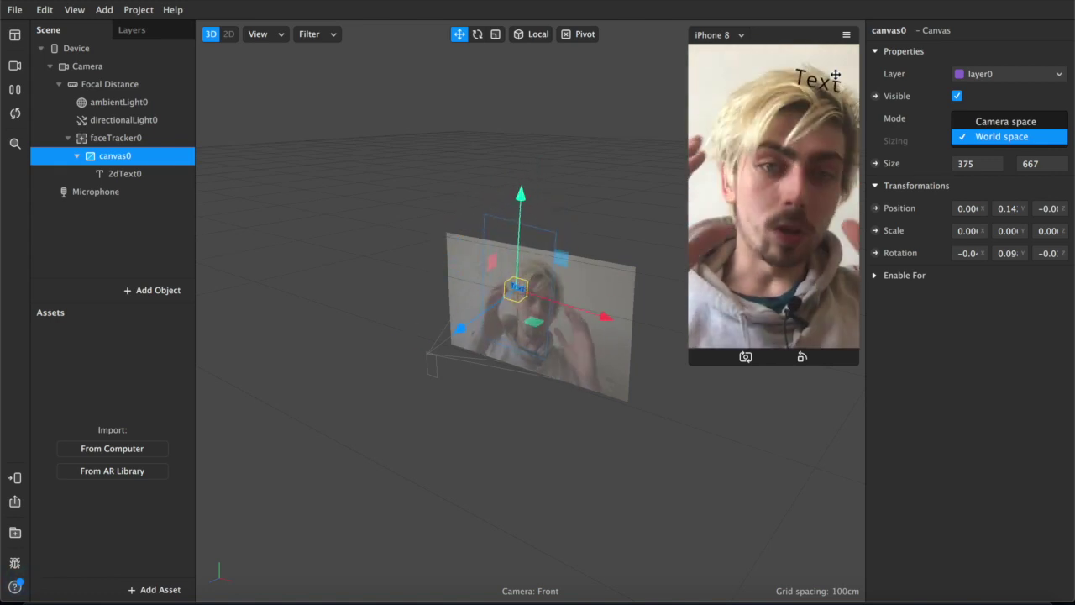
left_click(988, 121)
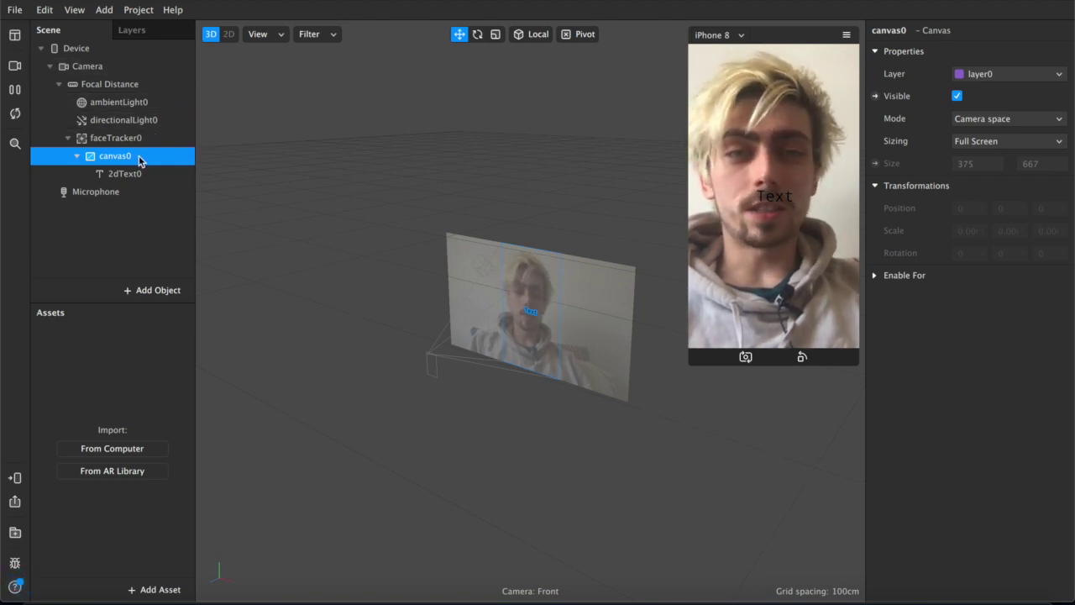
- Discard the unsaved project, open the clock example and select the time (long) text
key("super+n")
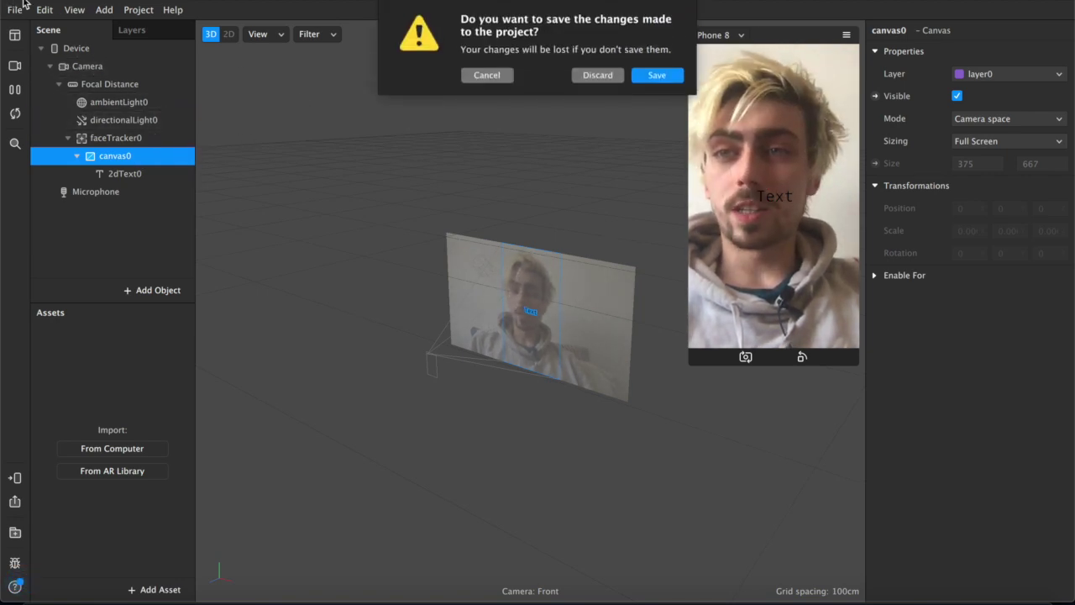
left_click(603, 75)
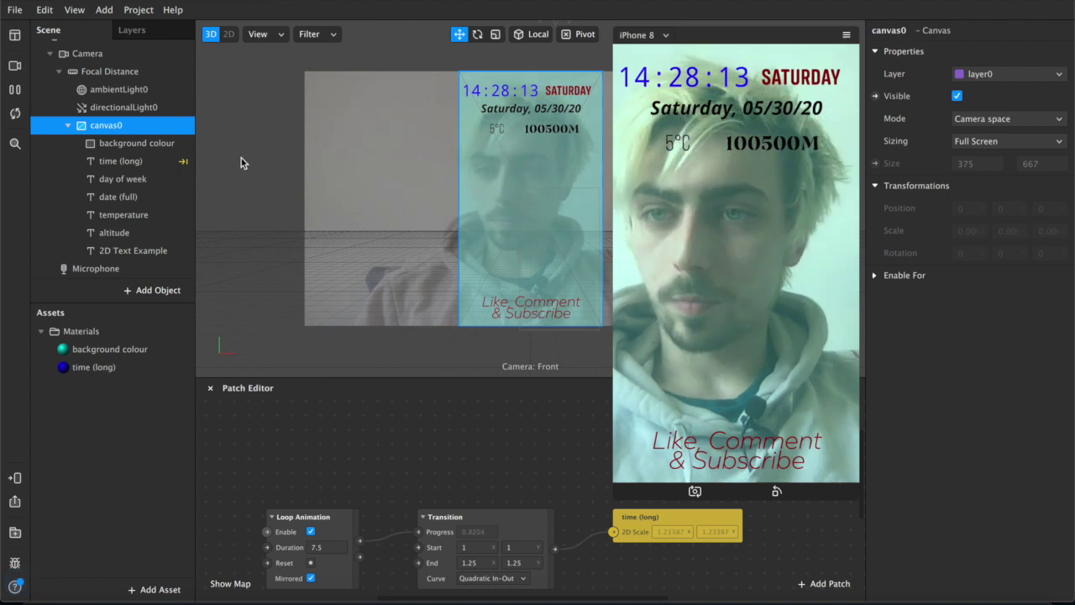
left_click(126, 143)
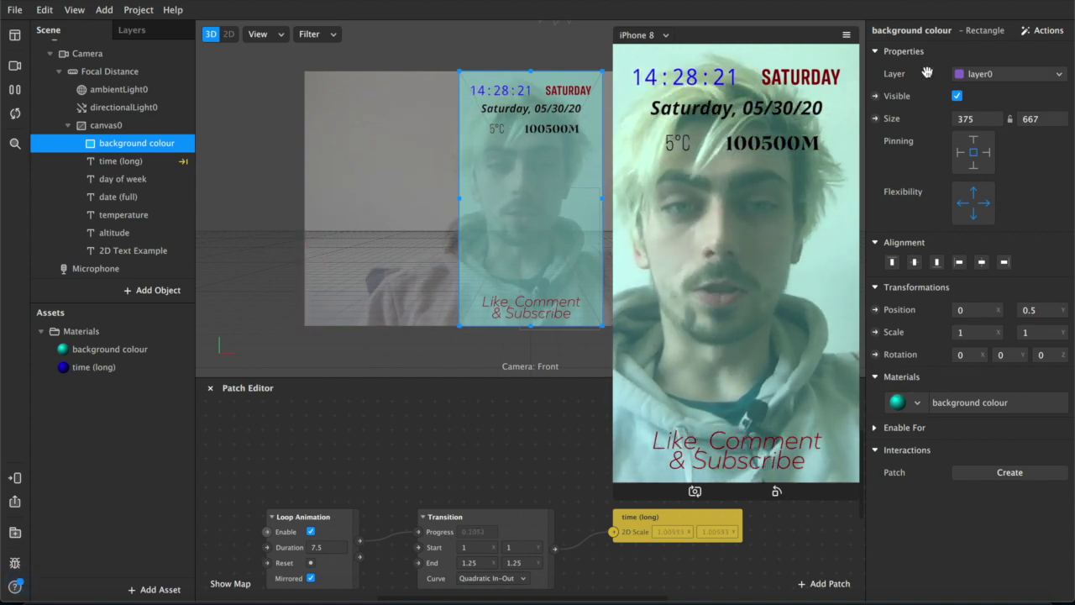
left_click(115, 164)
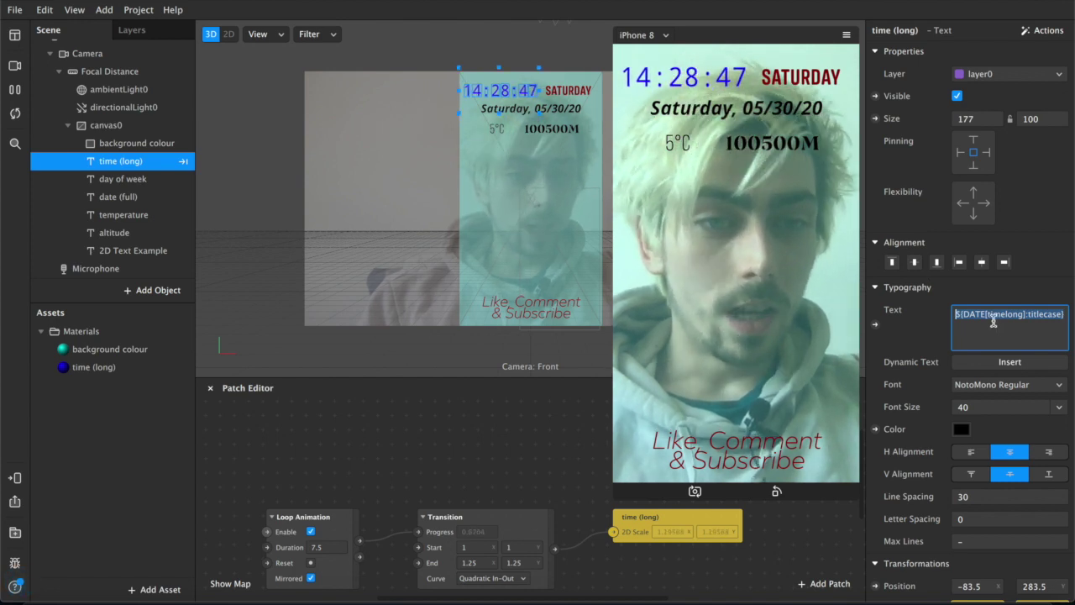
key("End")
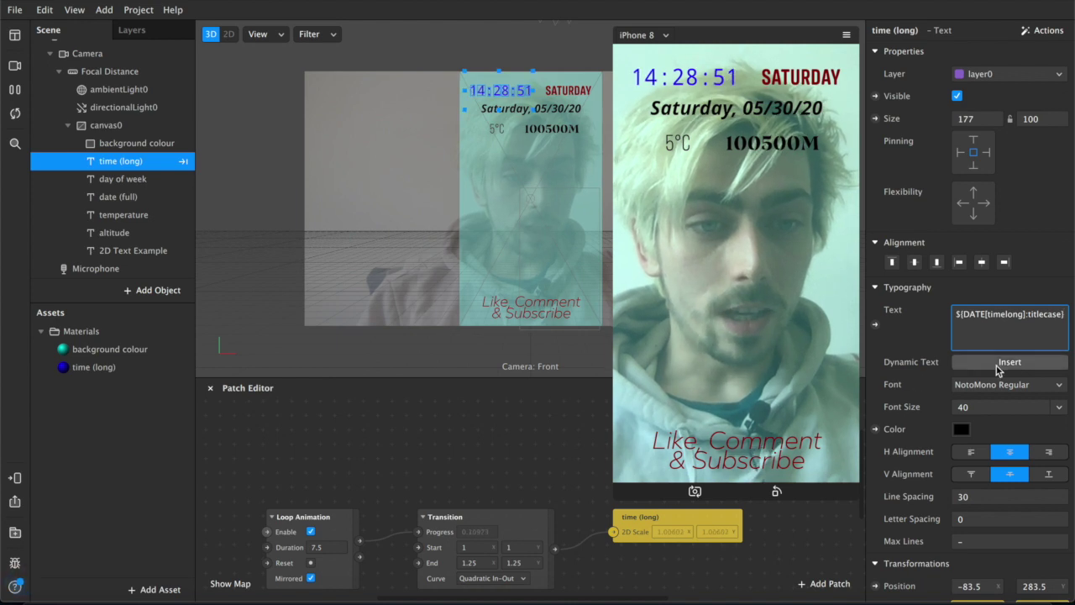
- Review the Dynamic Text Insert options and keep ${DATE[timelong]:titlecase} as the time (long) text
left_click(970, 364)
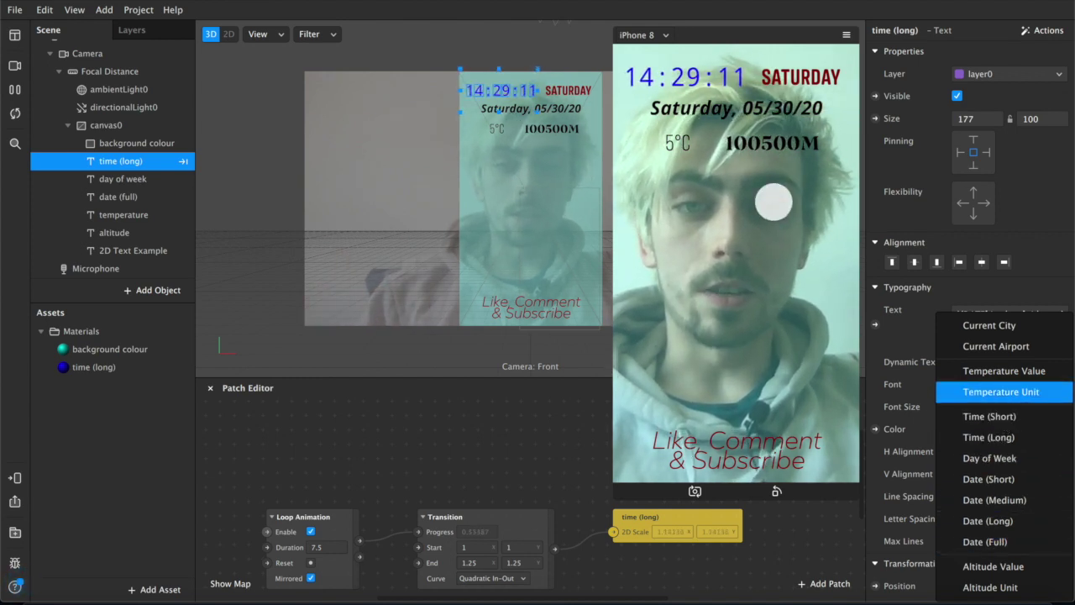
left_click(804, 139)
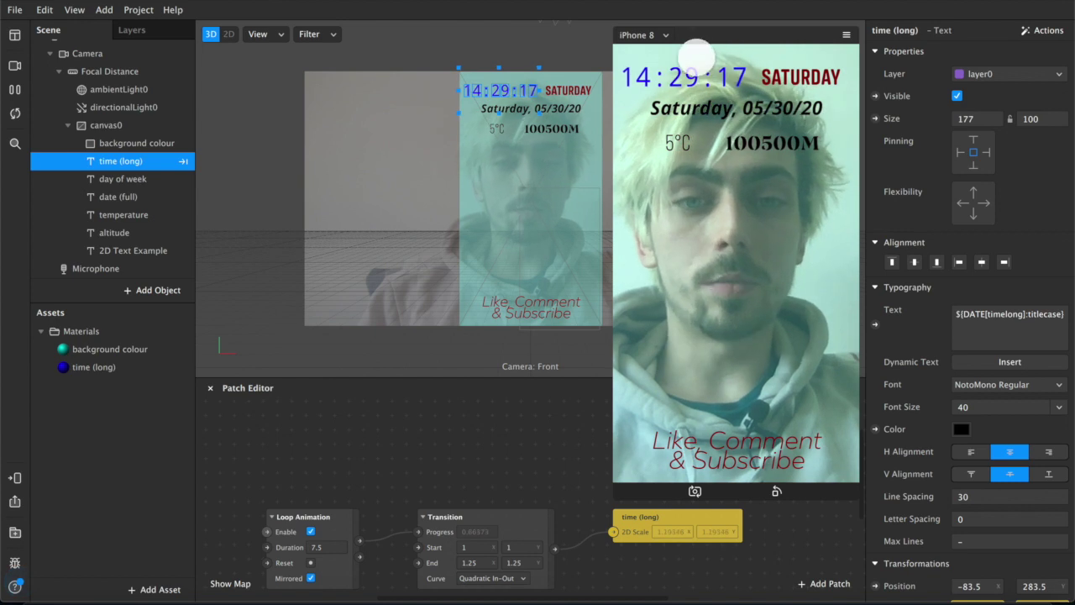
left_click(1008, 362)
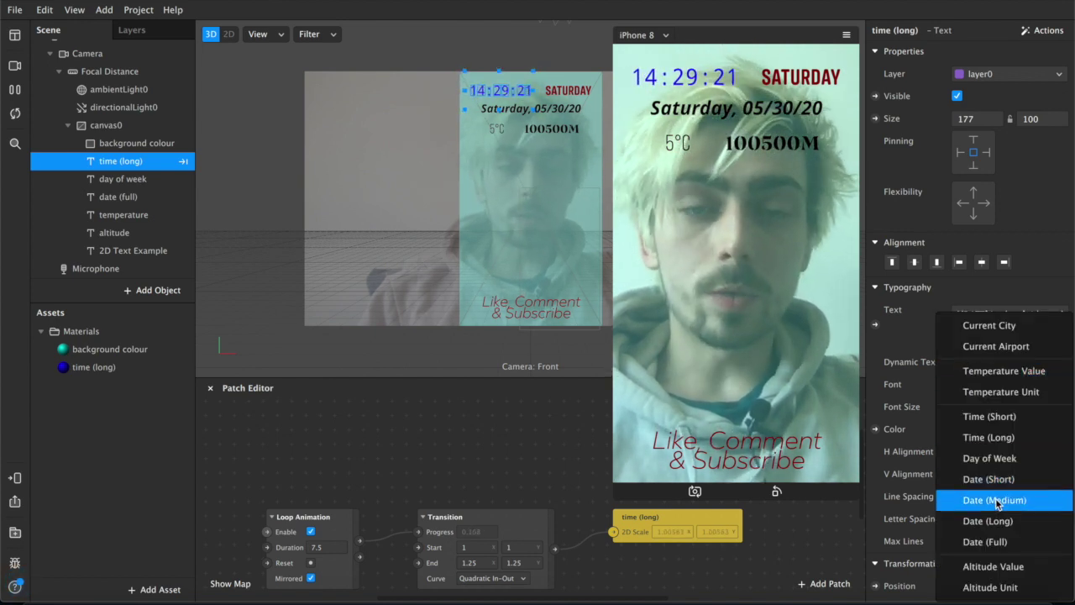
left_click(988, 437)
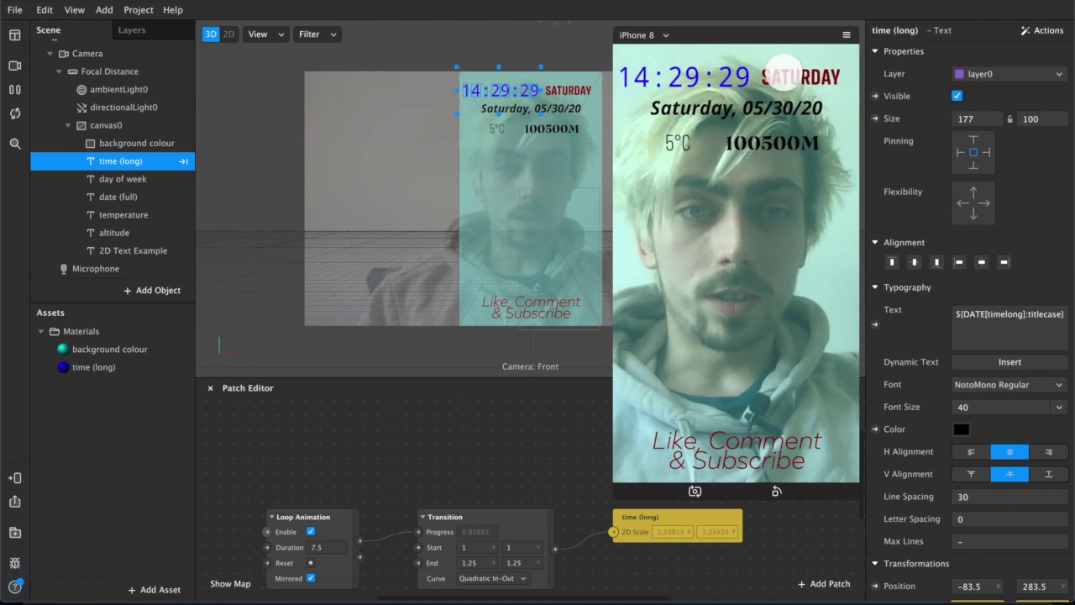
left_click(1009, 362)
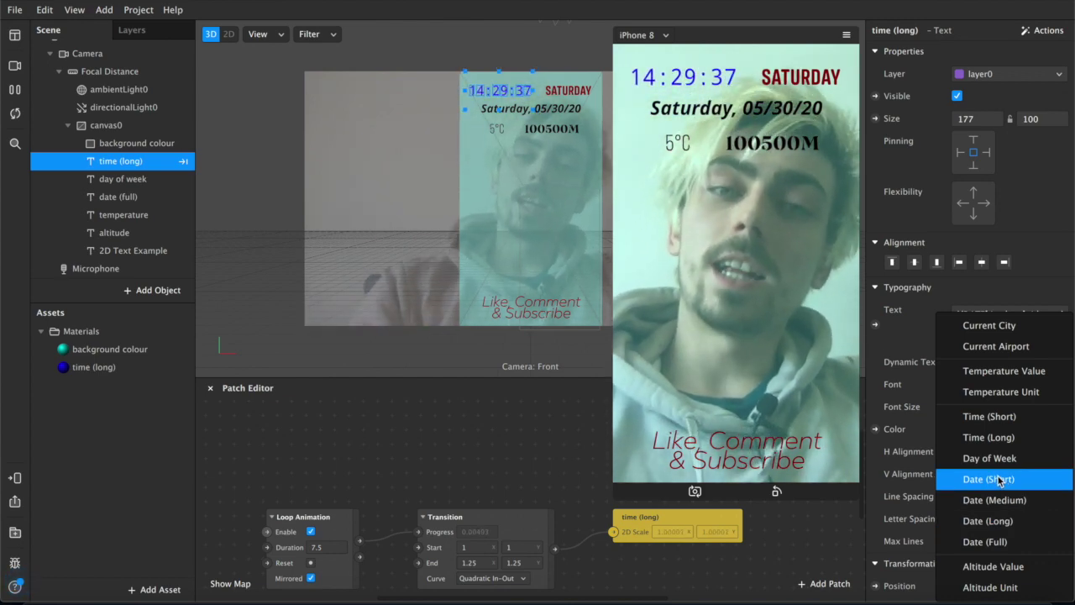
left_click(855, 443)
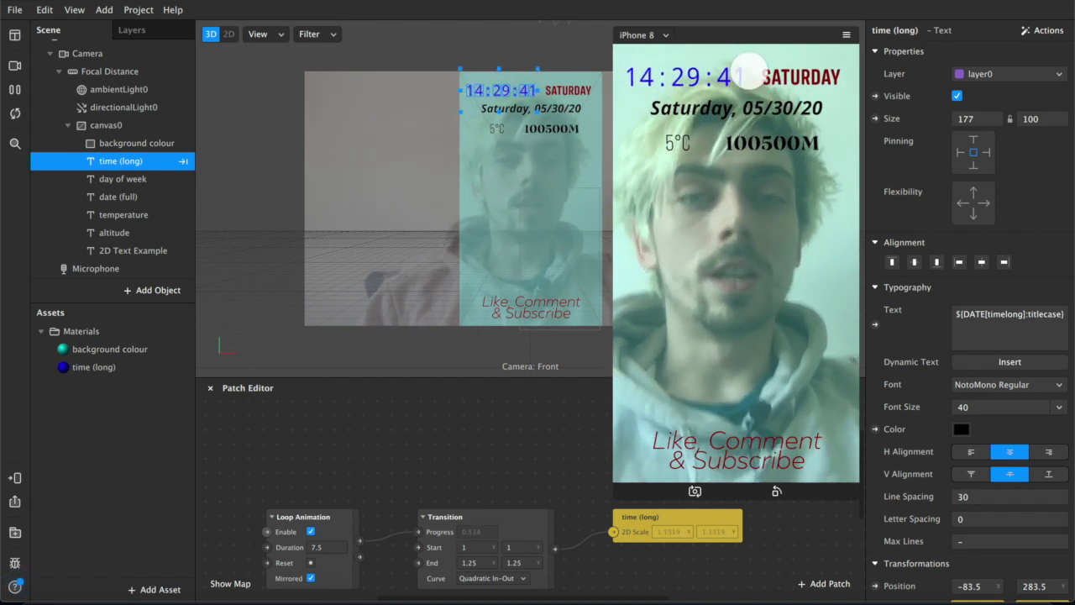
left_click(1010, 361)
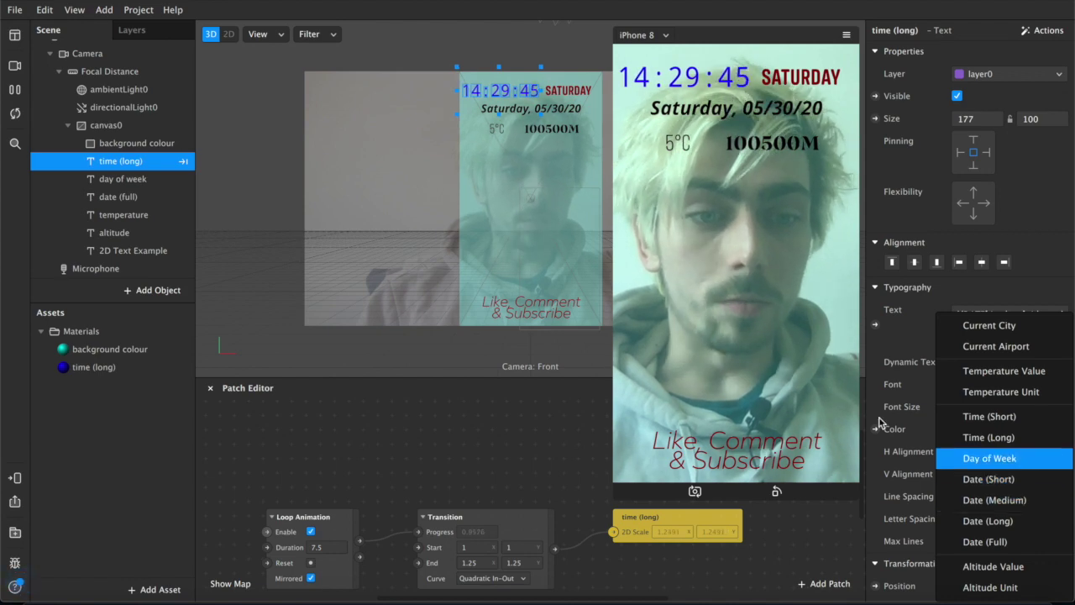
left_click(989, 437)
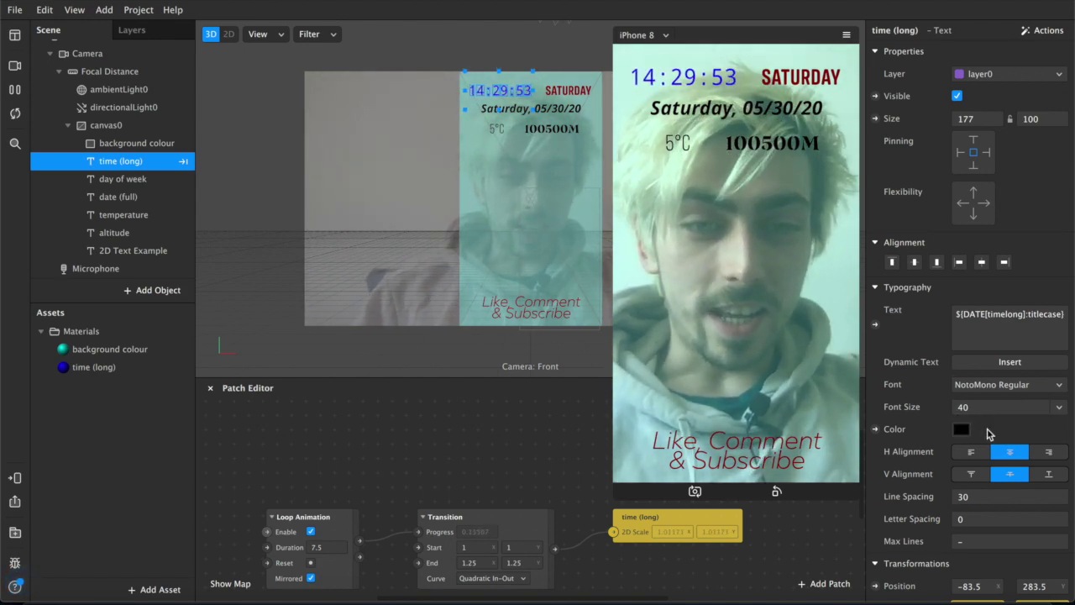
scroll(988, 433, "down", 2)
left_click(974, 400)
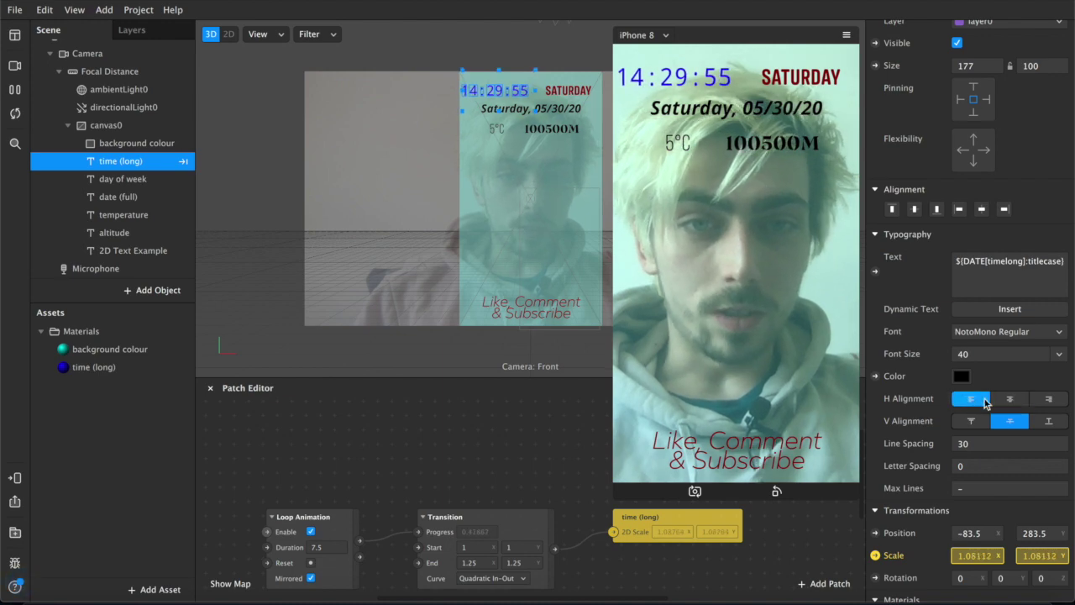
left_click(1010, 399)
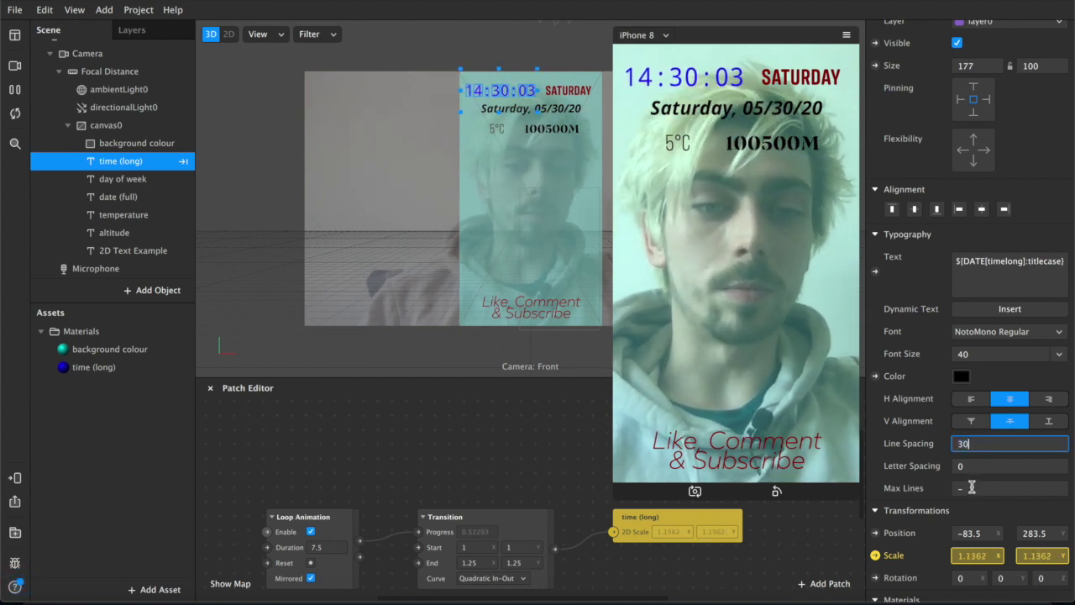
scroll(971, 488, "down", 3)
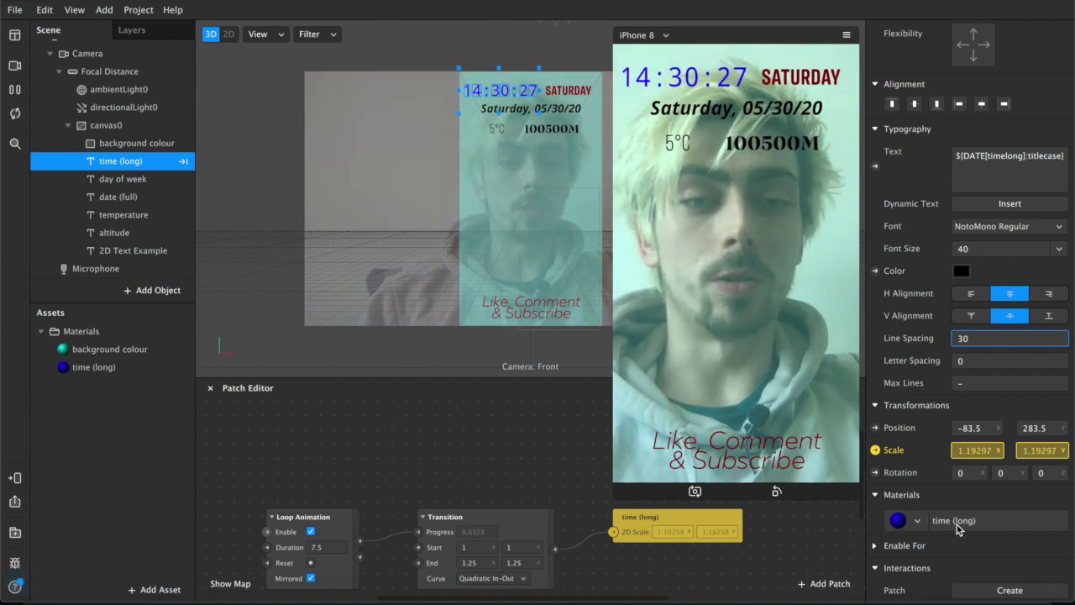
scroll(952, 269, "up", 1)
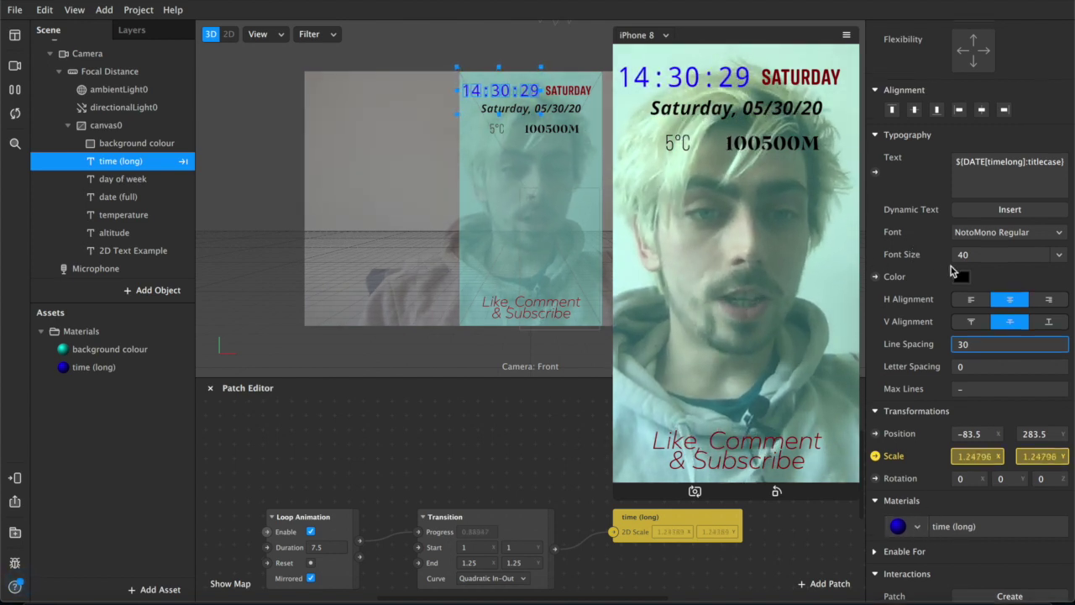
left_click(961, 278)
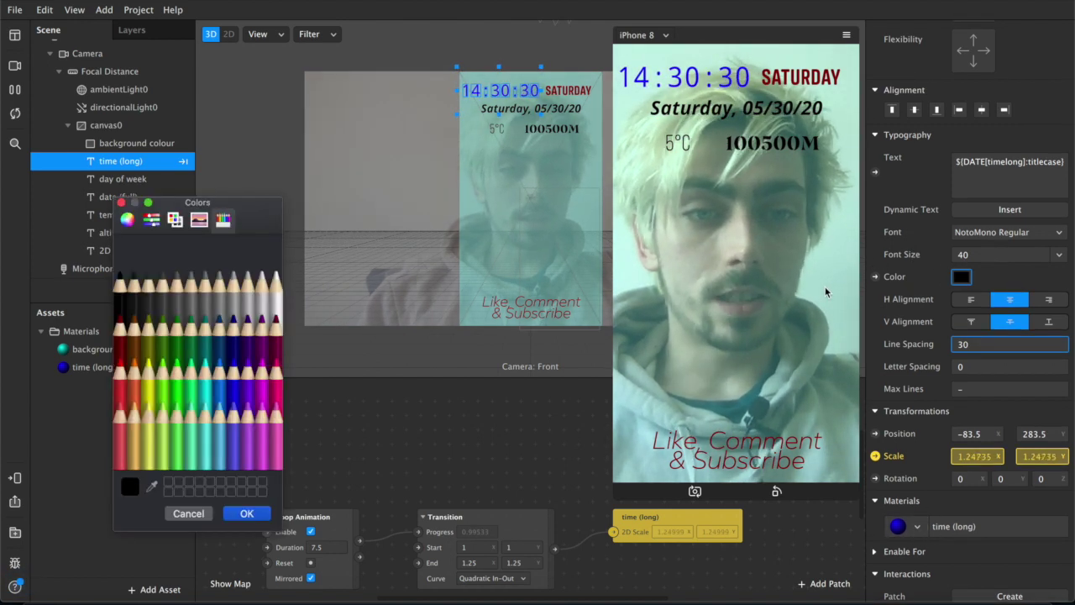
left_click(278, 289)
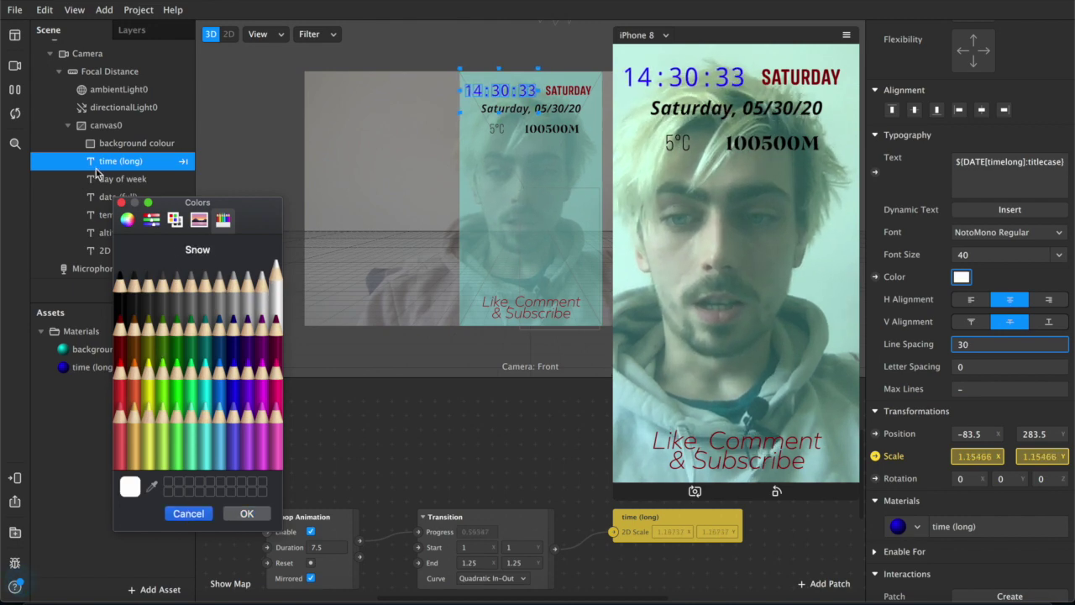
key("Escape")
left_click(145, 181)
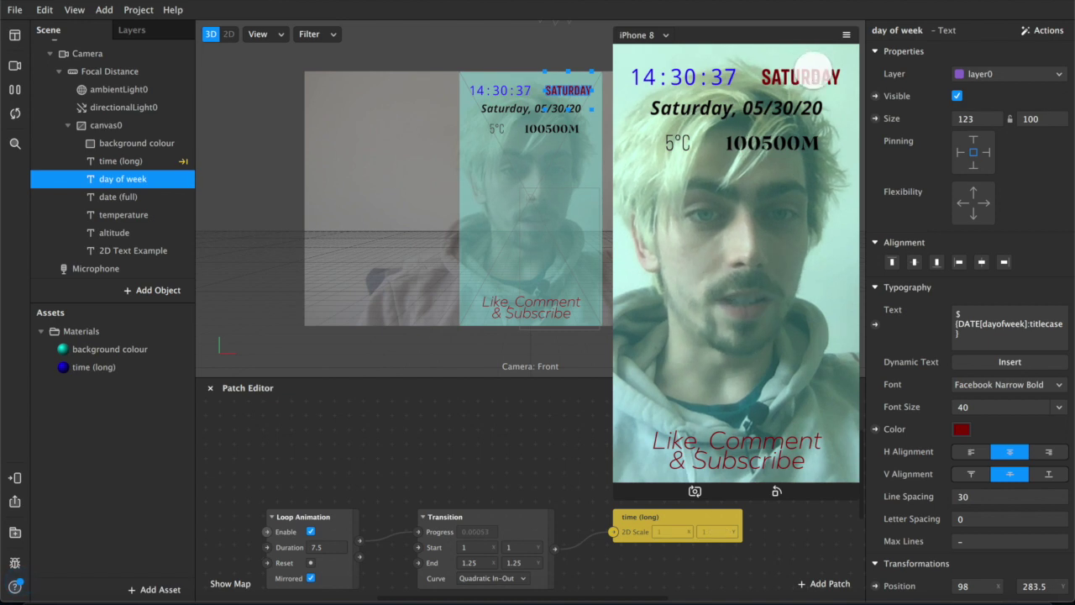
left_click(962, 430)
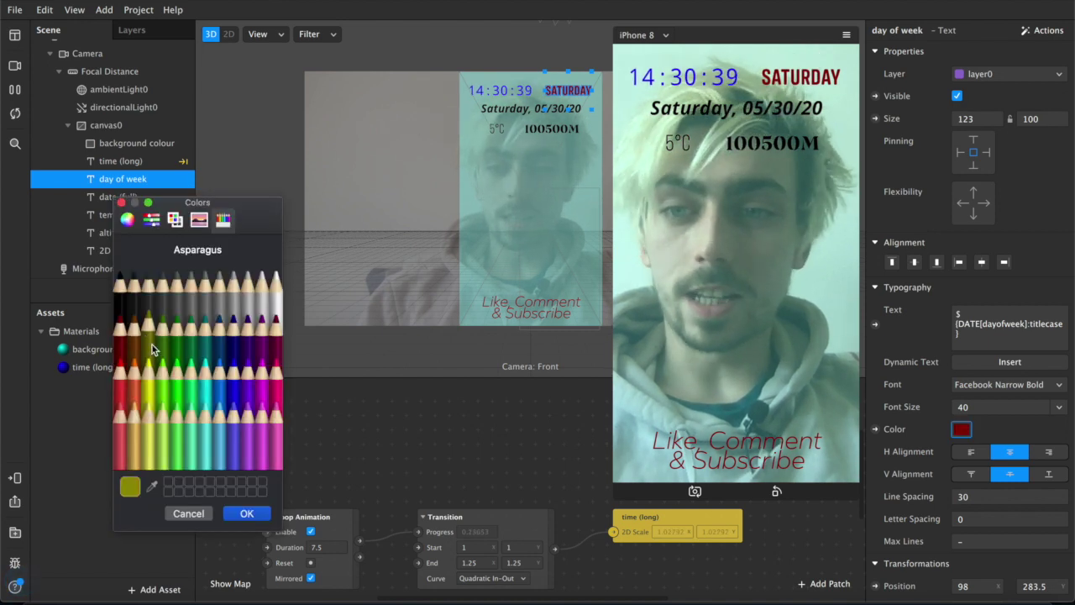
left_click(186, 513)
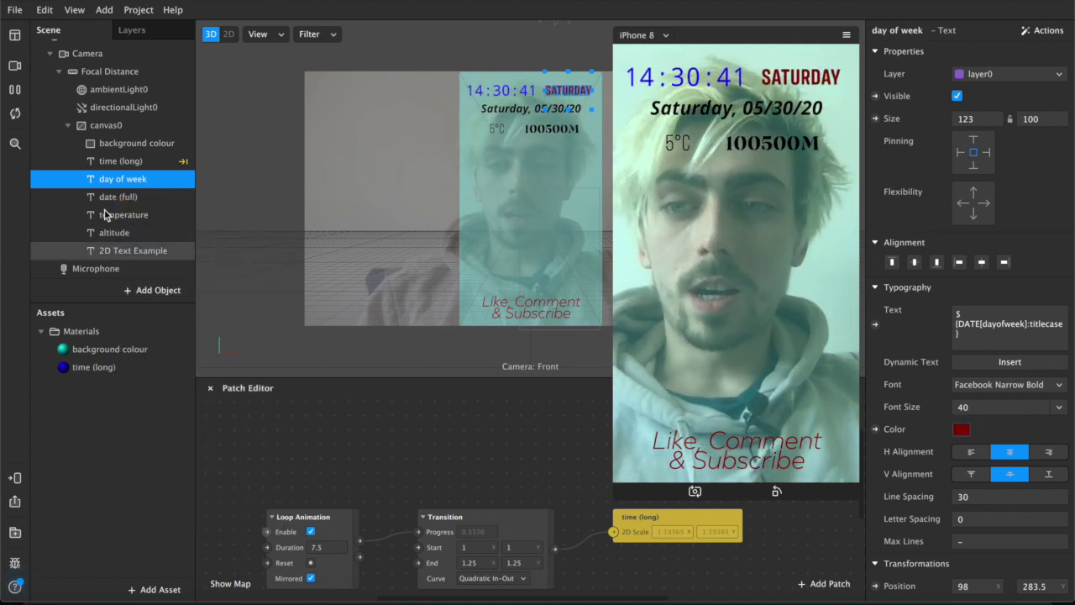
scroll(914, 454, "down", 3)
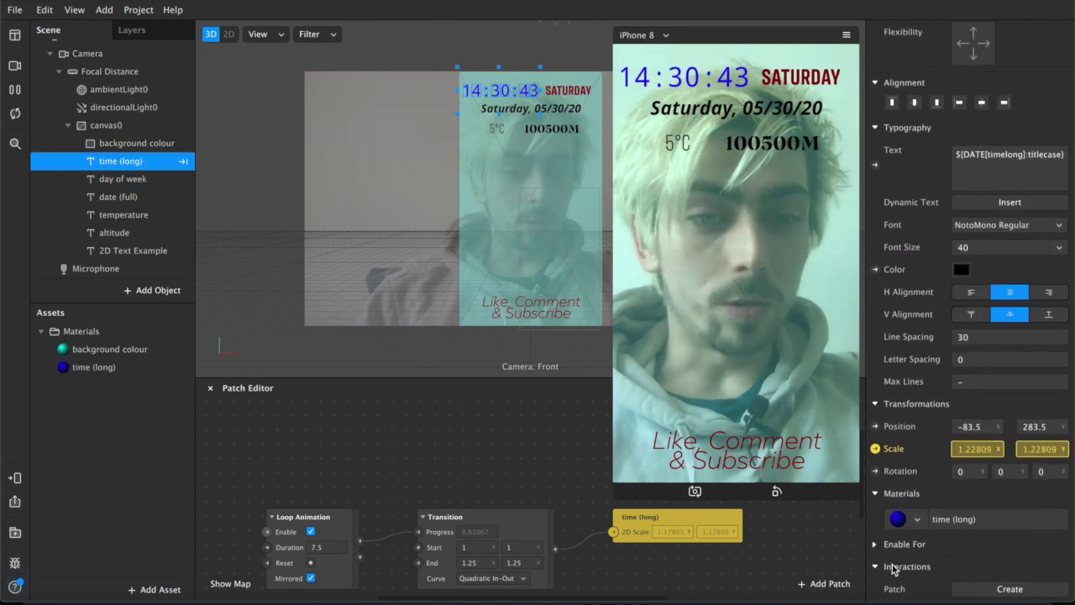
left_click(897, 517)
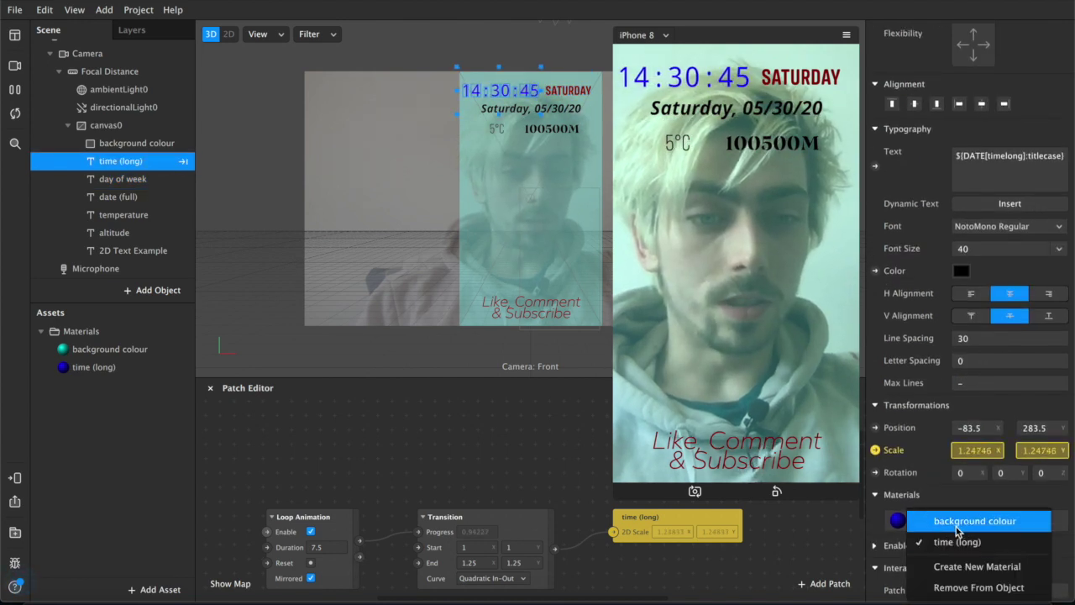
- Create a Diffuse Texture patch for the time (long) material and place it above the animation nodes
left_click(428, 435)
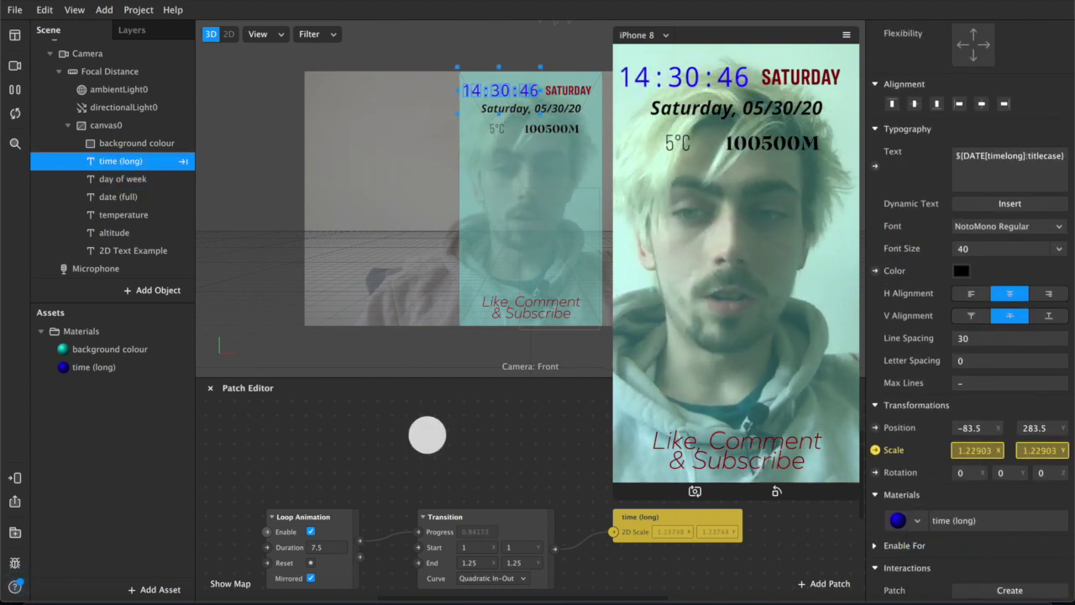
left_click(93, 367)
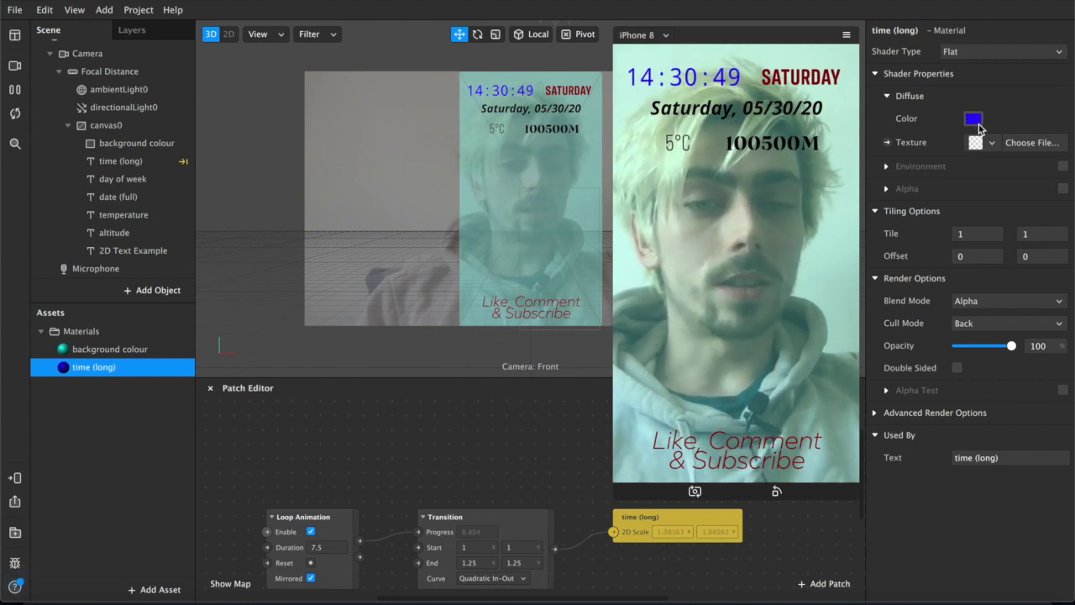
left_click(887, 143)
left_click_drag(580, 509, 569, 452)
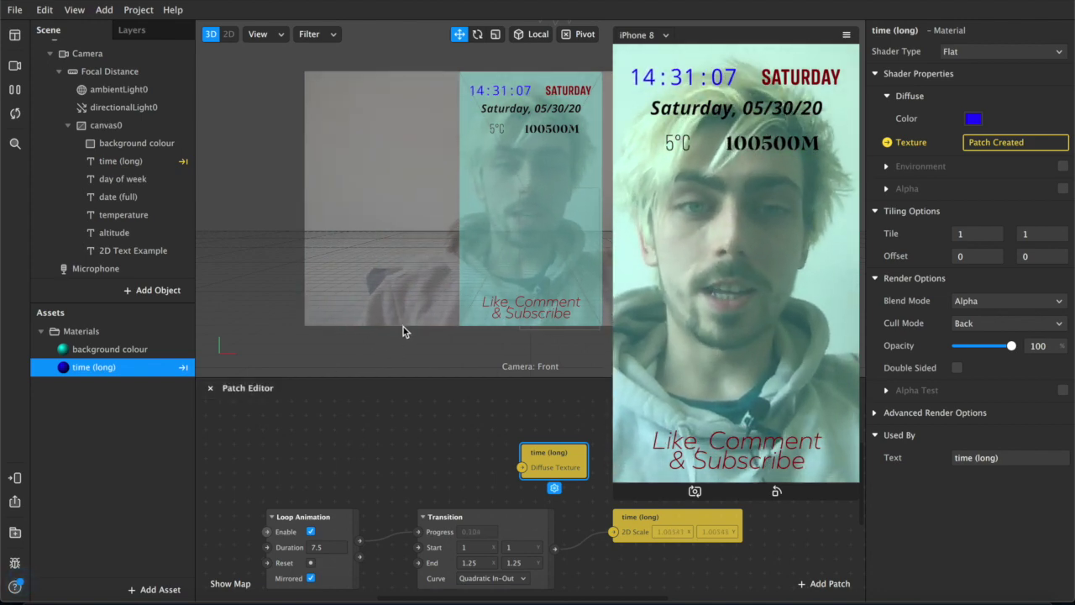
left_click(129, 177)
triple_click(976, 338)
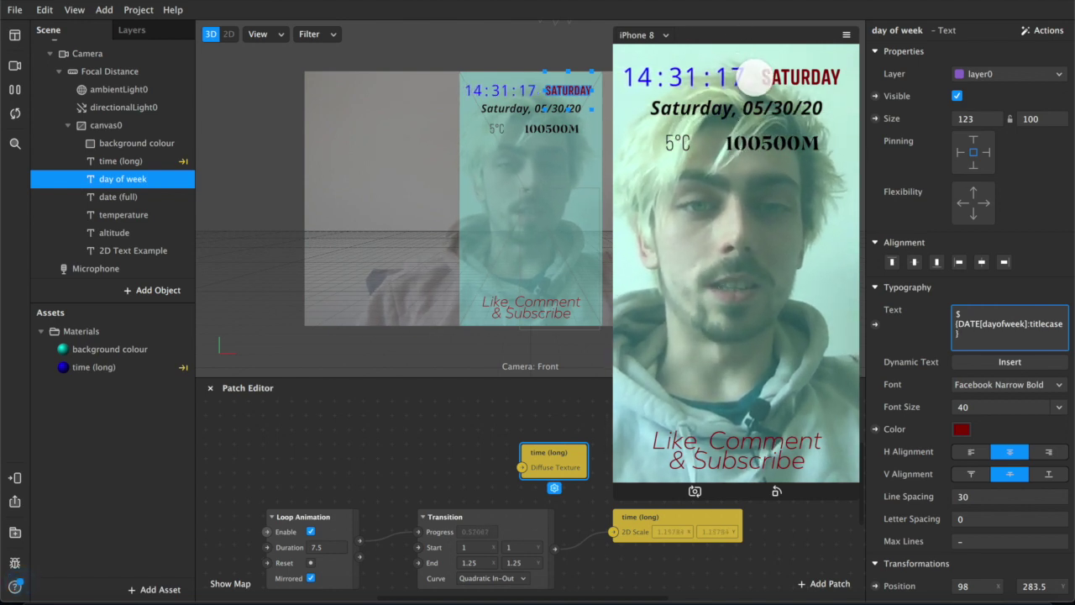
scroll(470, 437, "right", 2)
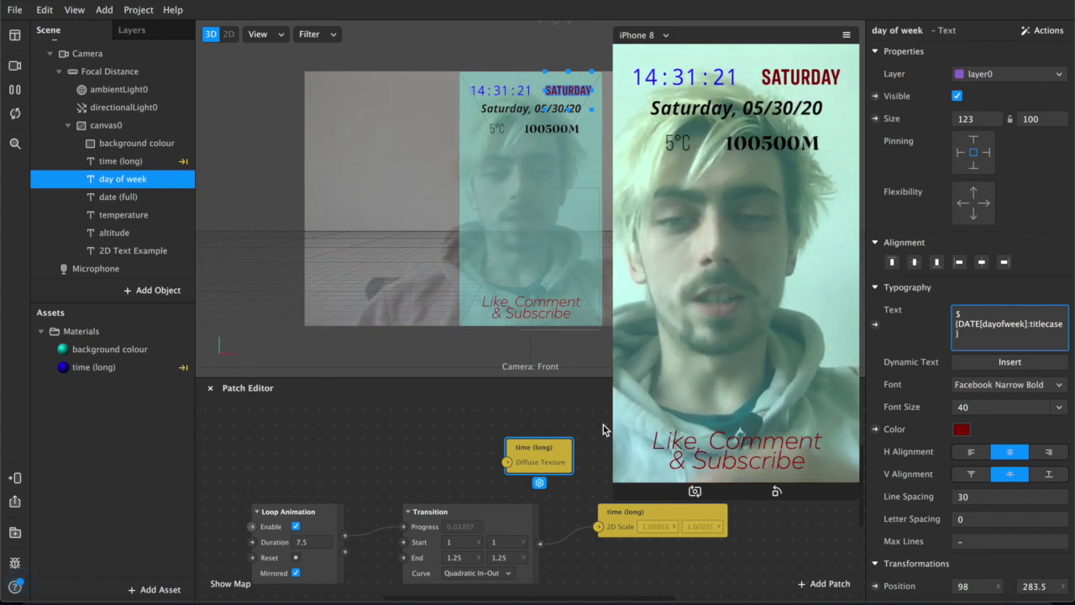
left_click(290, 476)
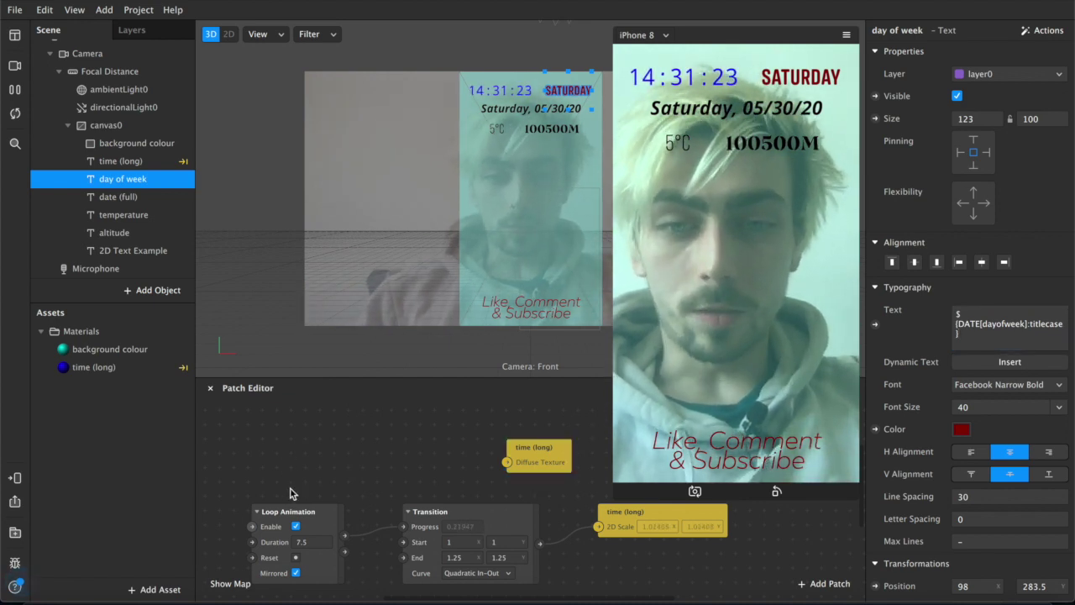
left_click_drag(289, 472, 540, 553)
left_click(542, 555)
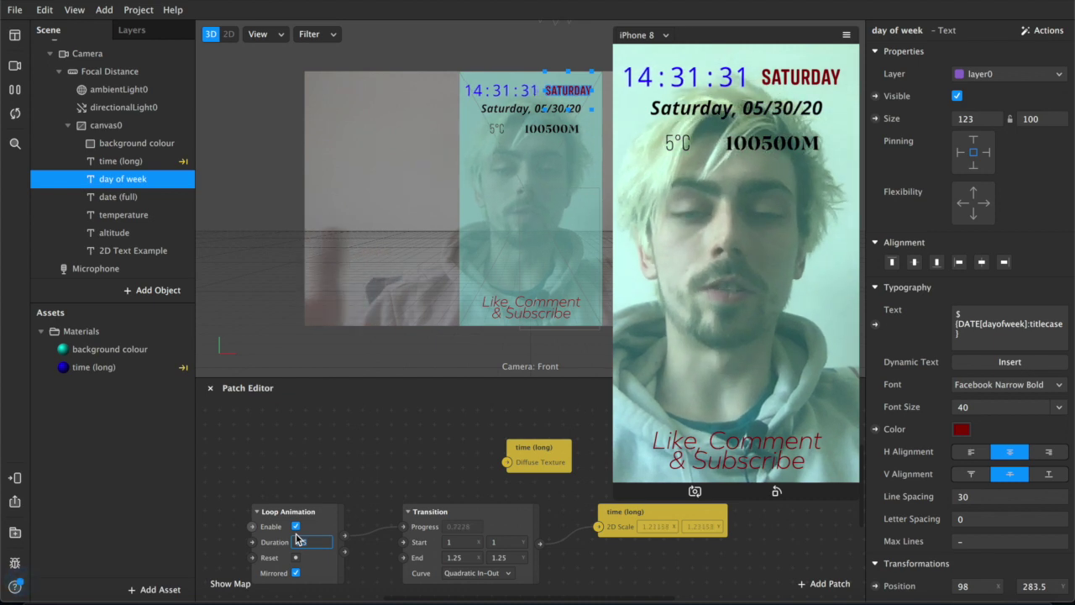
left_click(458, 531)
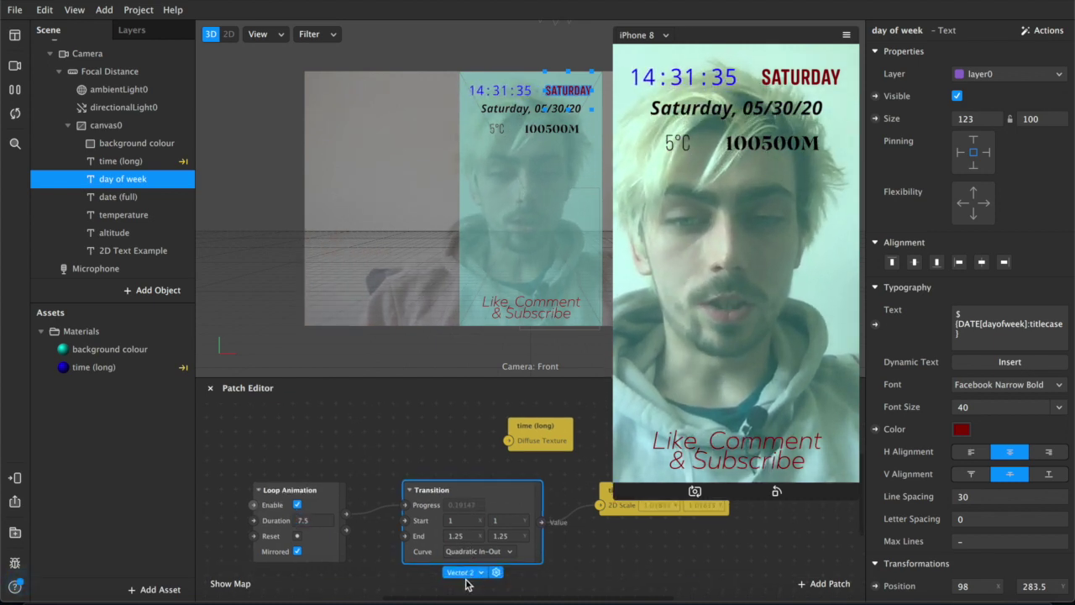
scroll(585, 513, "right", 2)
scroll(585, 513, "up", 2)
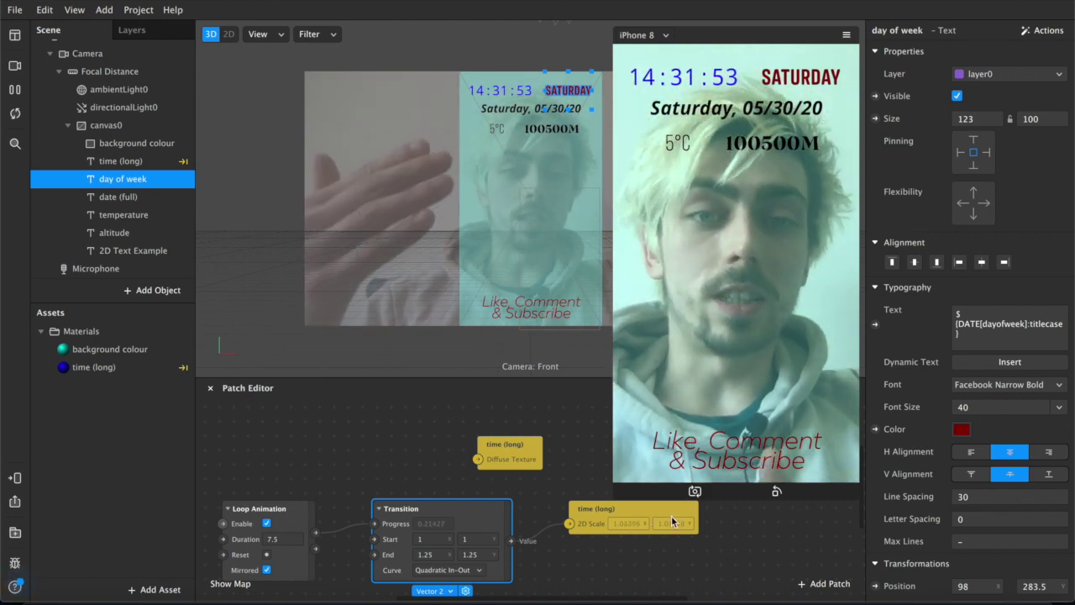
left_click(445, 591)
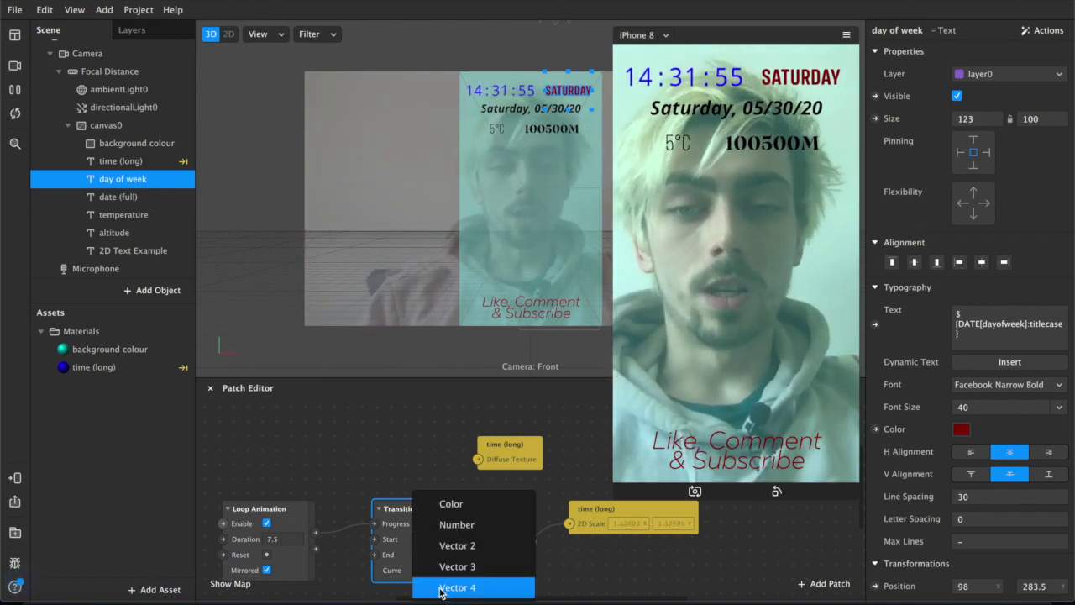
left_click(499, 543)
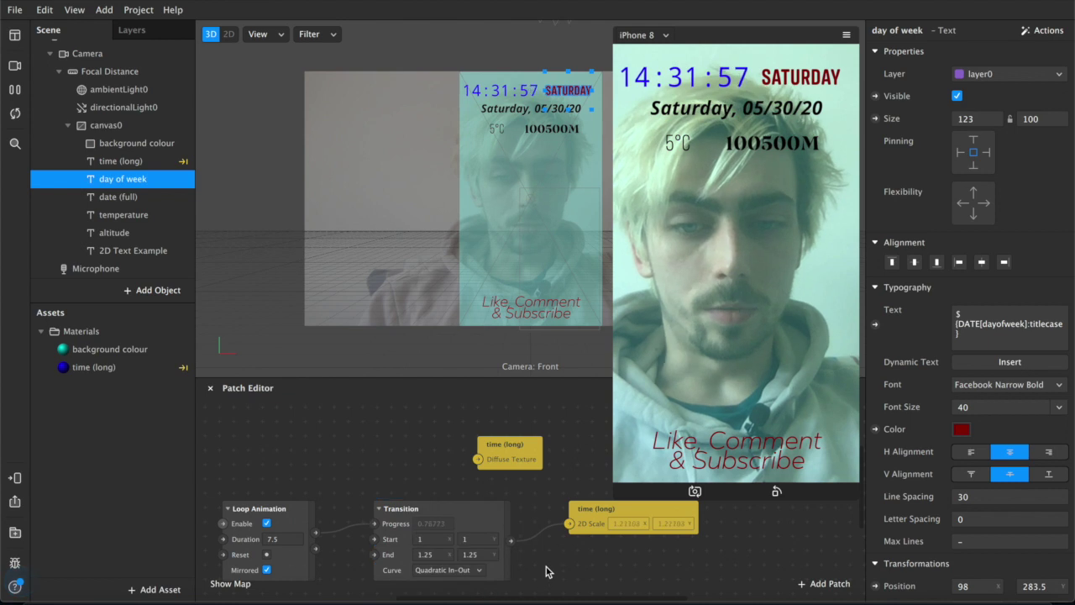
- Delete the Diffuse Texture patch node and select the date (full) text
left_click(492, 456)
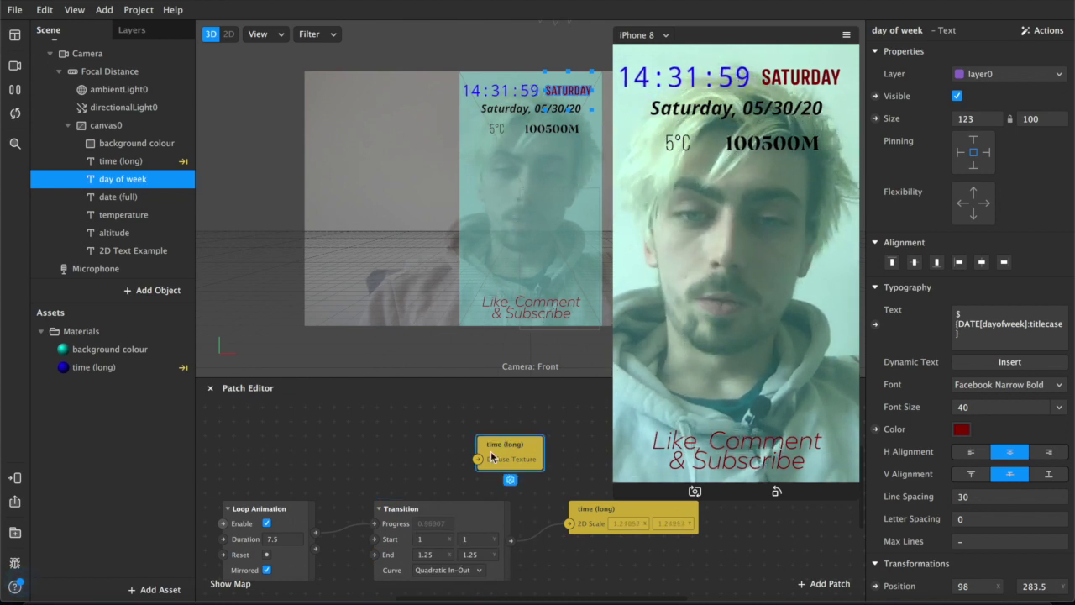
key("Delete")
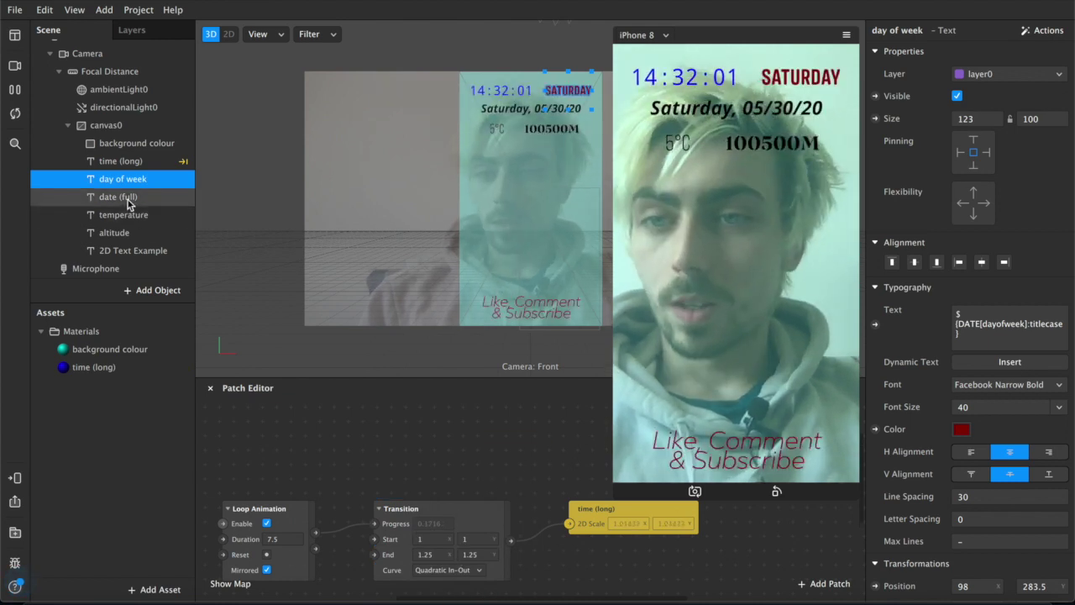
left_click(126, 198)
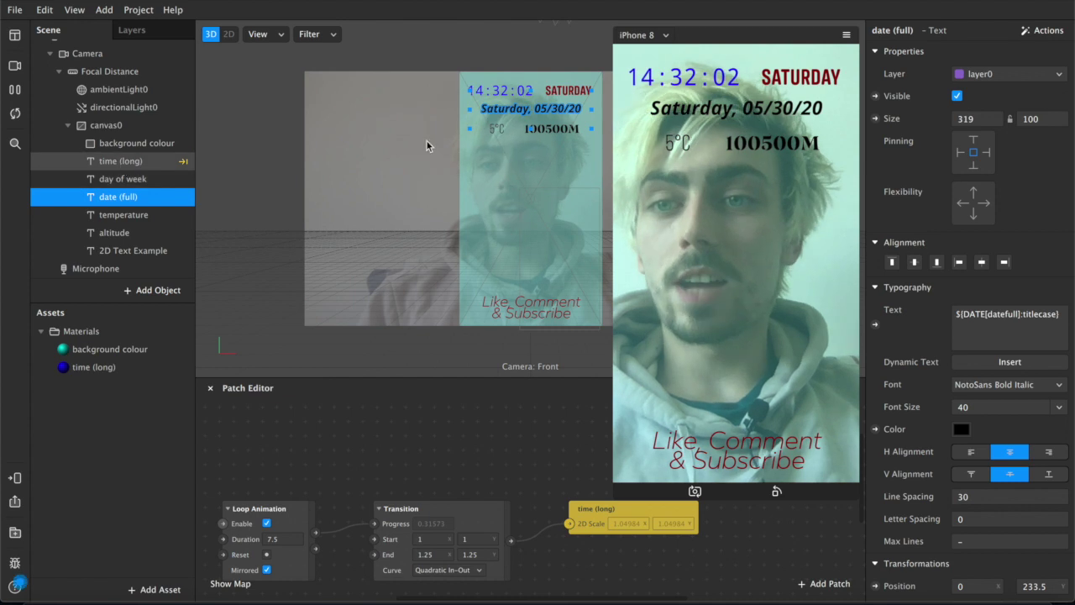
left_click(501, 90)
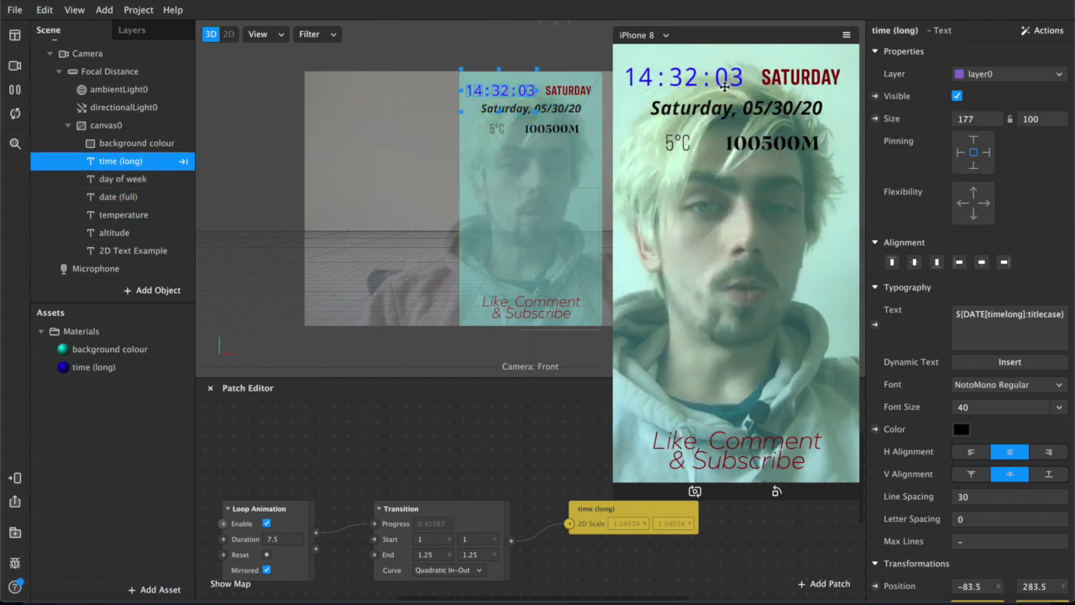
left_click(126, 179)
left_click(592, 108)
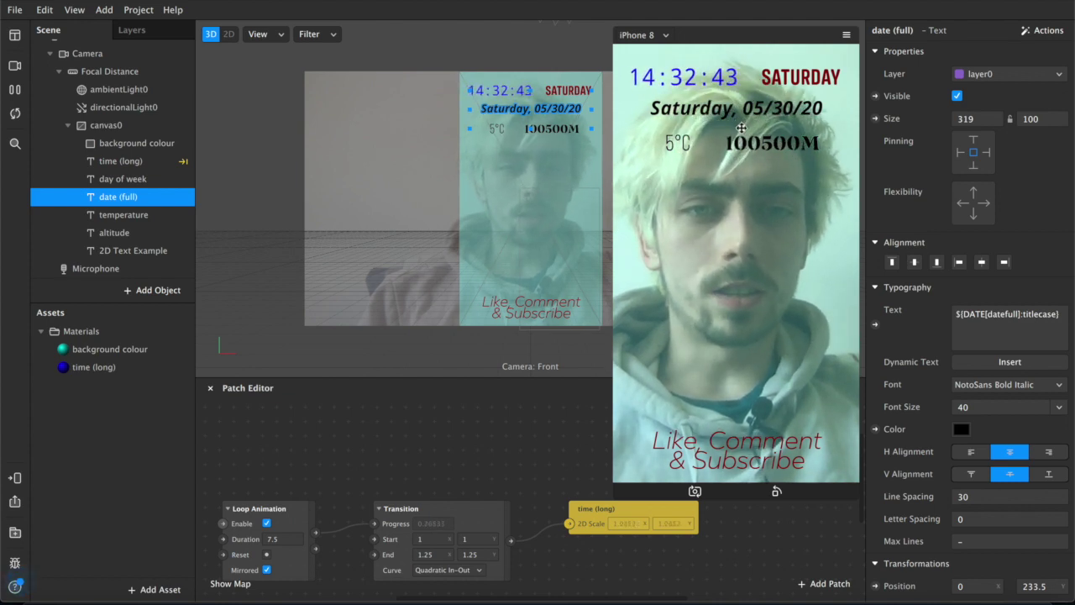
- Insert Date (Full) dynamic text into the date text, then check the altitude text's dynamic values
left_click(980, 362)
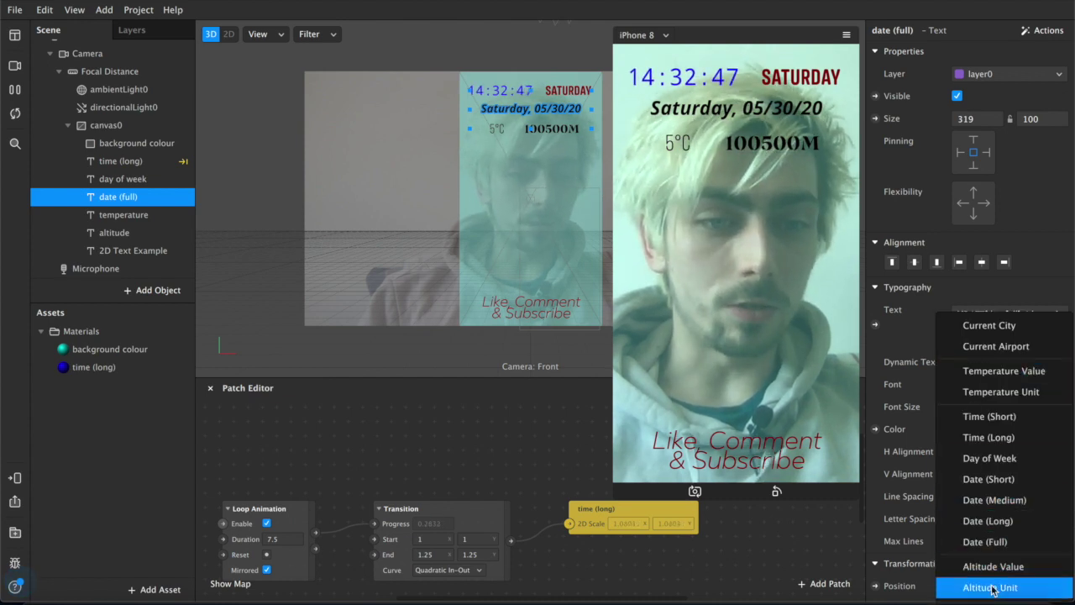
left_click(985, 542)
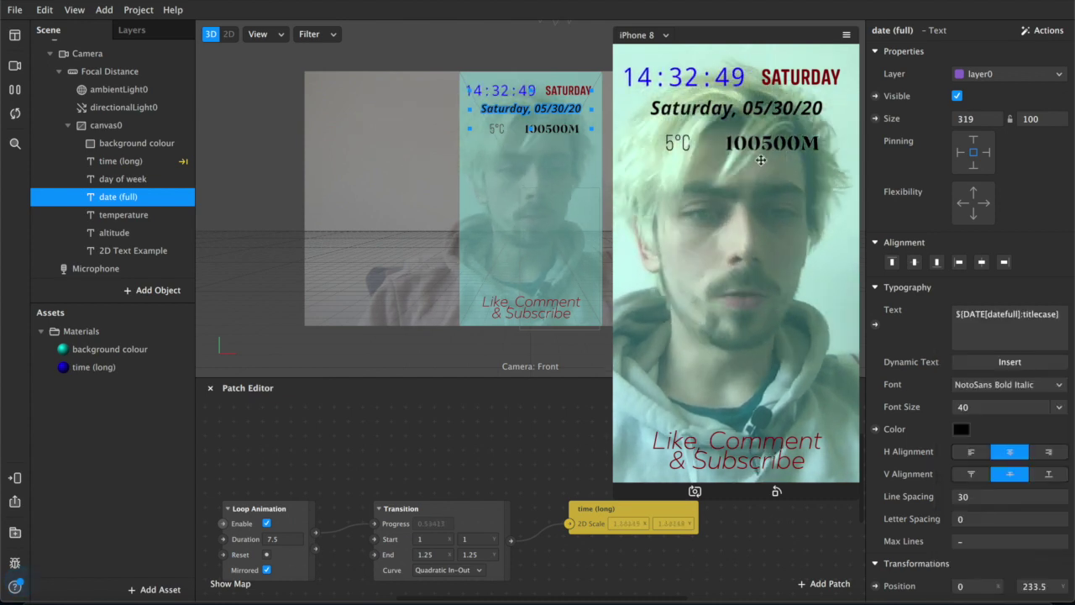
left_click(123, 230)
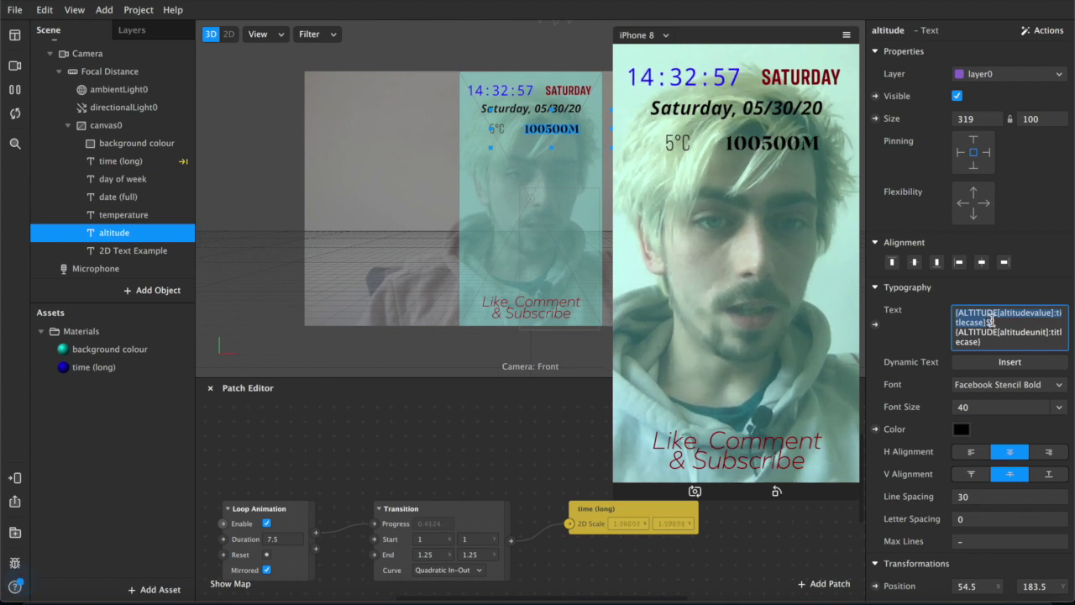
left_click(1005, 363)
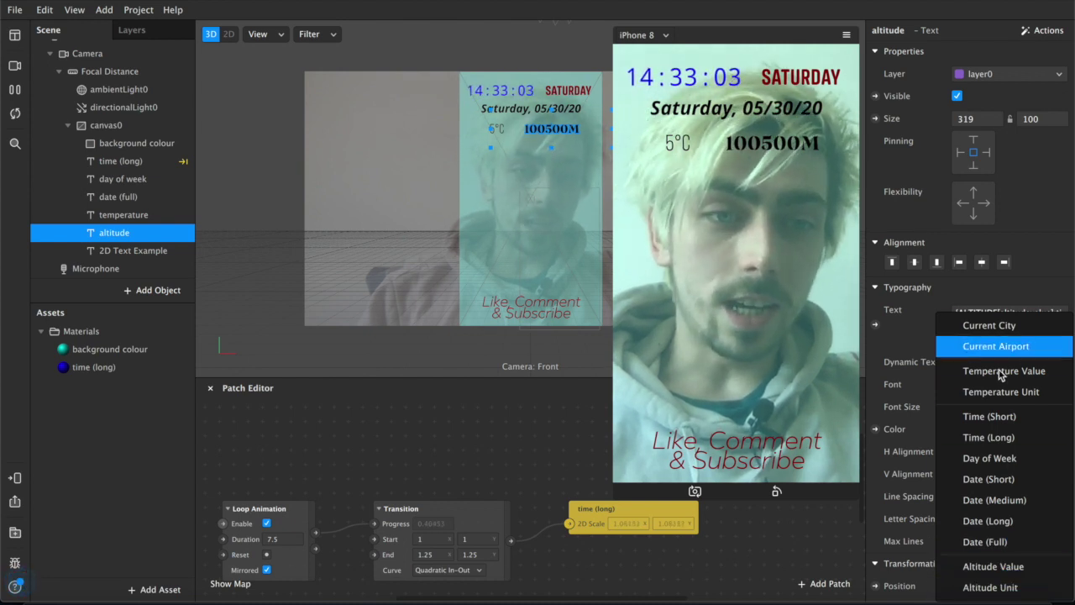
key("Escape")
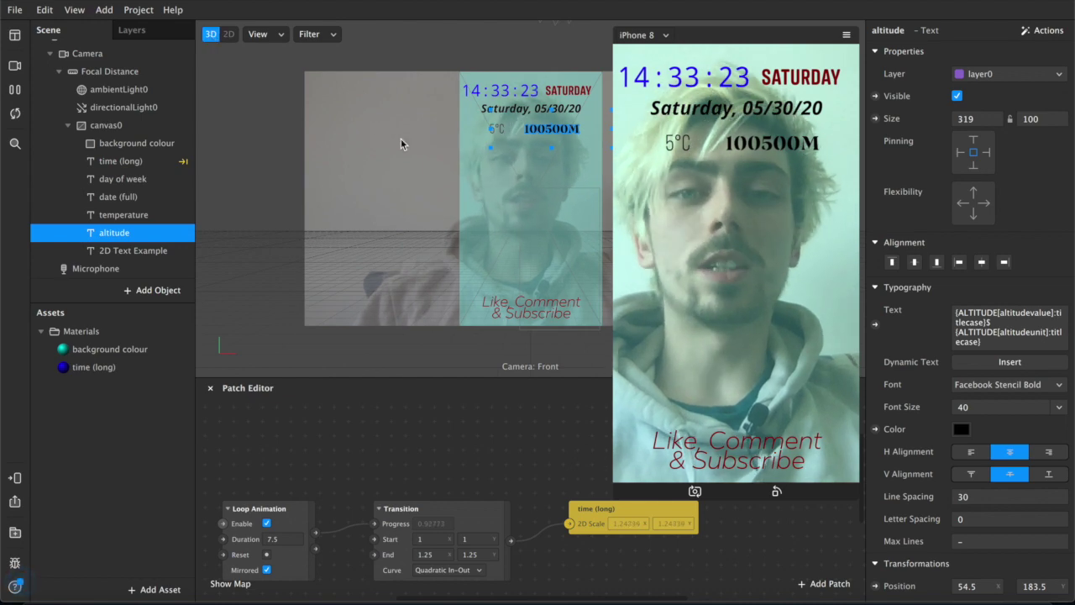
- Switch the viewport to the flat 2D canvas, shrink the phone preview and heighten the canvas area
middle_click_drag(482, 193, 451, 237)
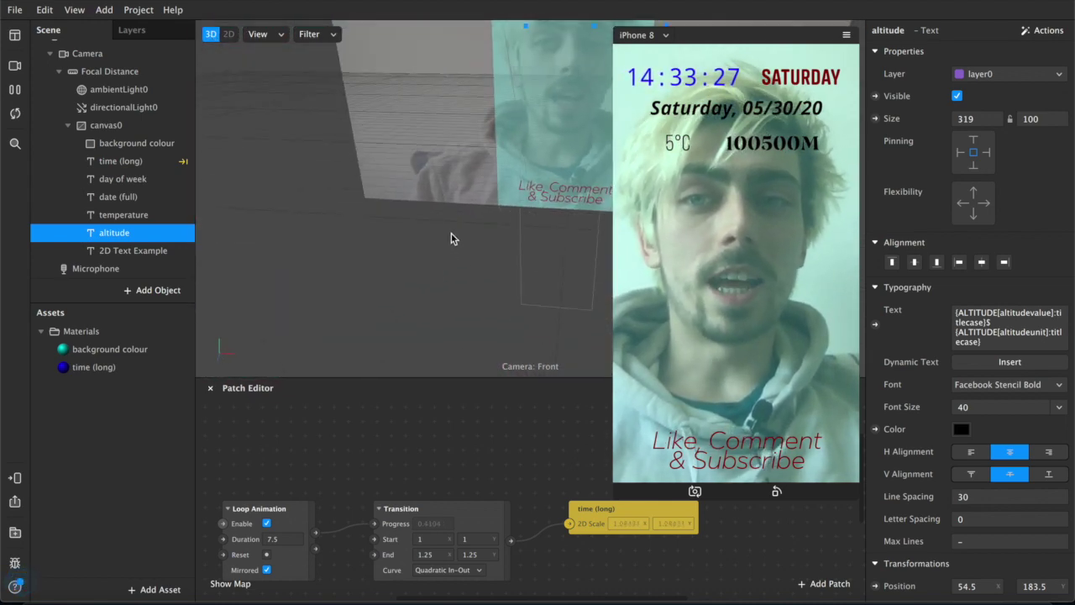
left_click(227, 37)
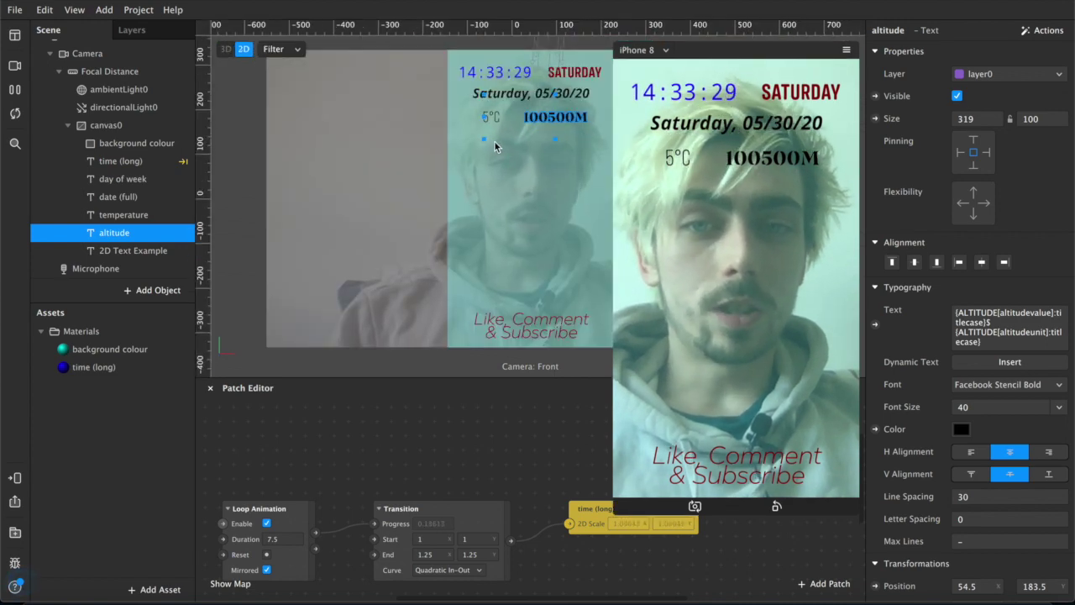
scroll(492, 147, "up", 2)
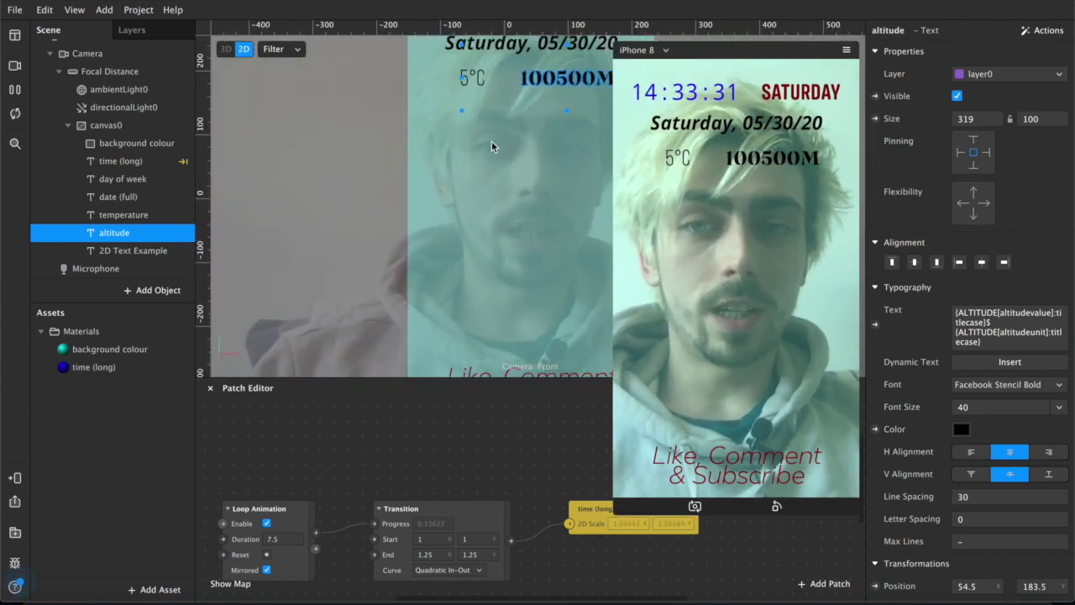
scroll(492, 144, "down", 2)
scroll(492, 143, "up", 2)
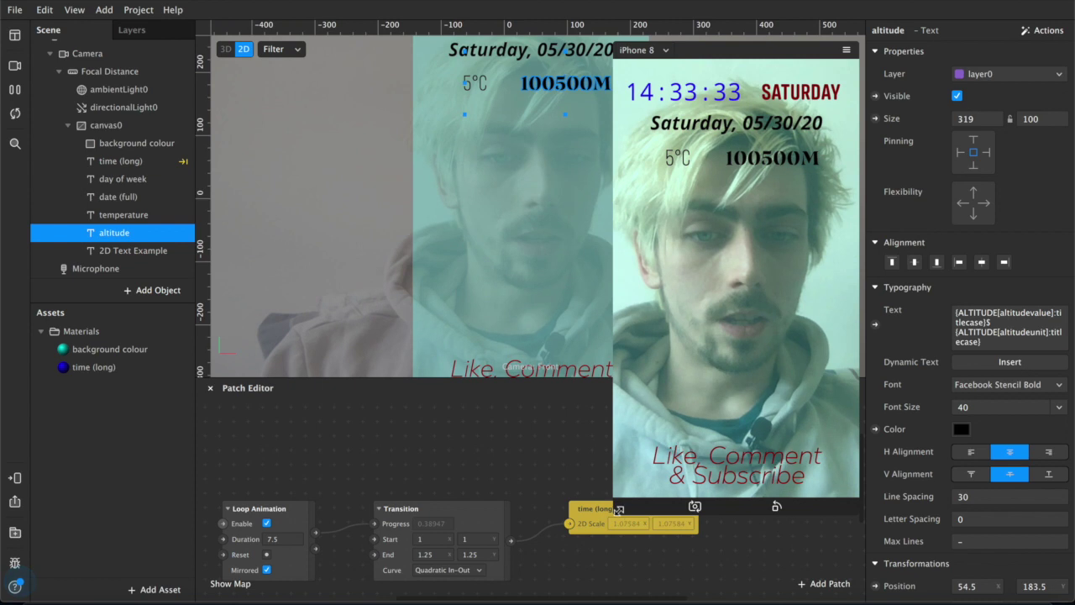
left_click(620, 509)
scroll(582, 282, "down", 2)
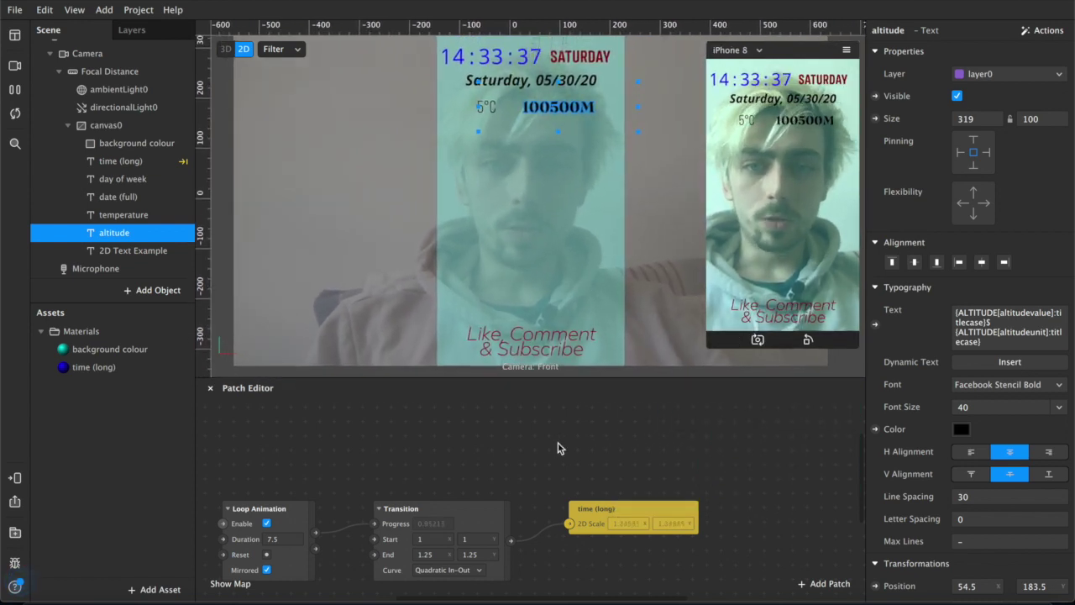
left_click_drag(608, 425, 607, 440)
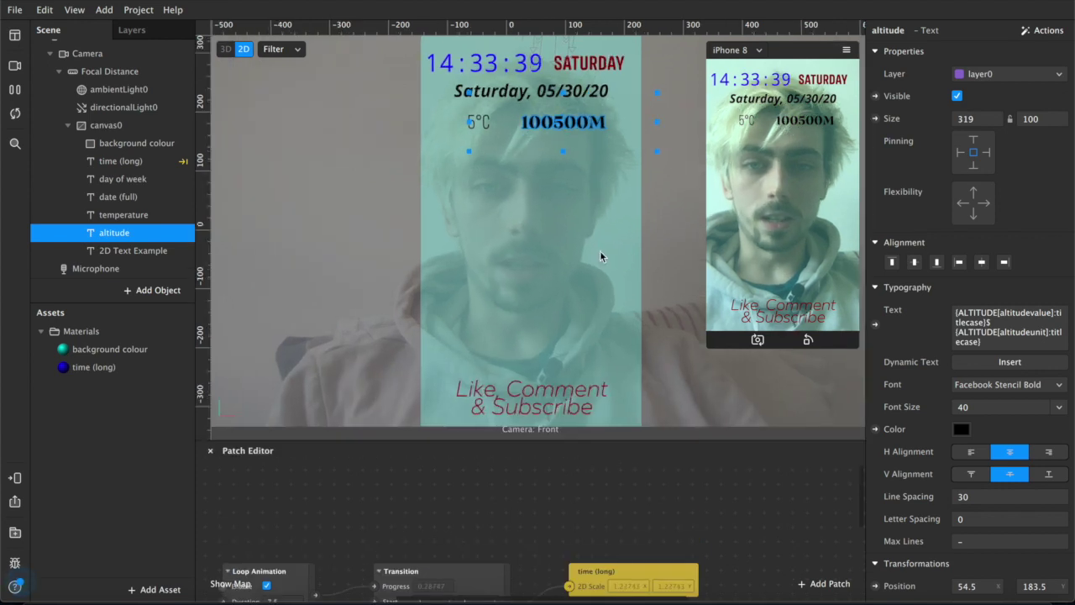
- Test-move the time (long) text, undo it, and select the background colour rectangle
left_click(126, 161)
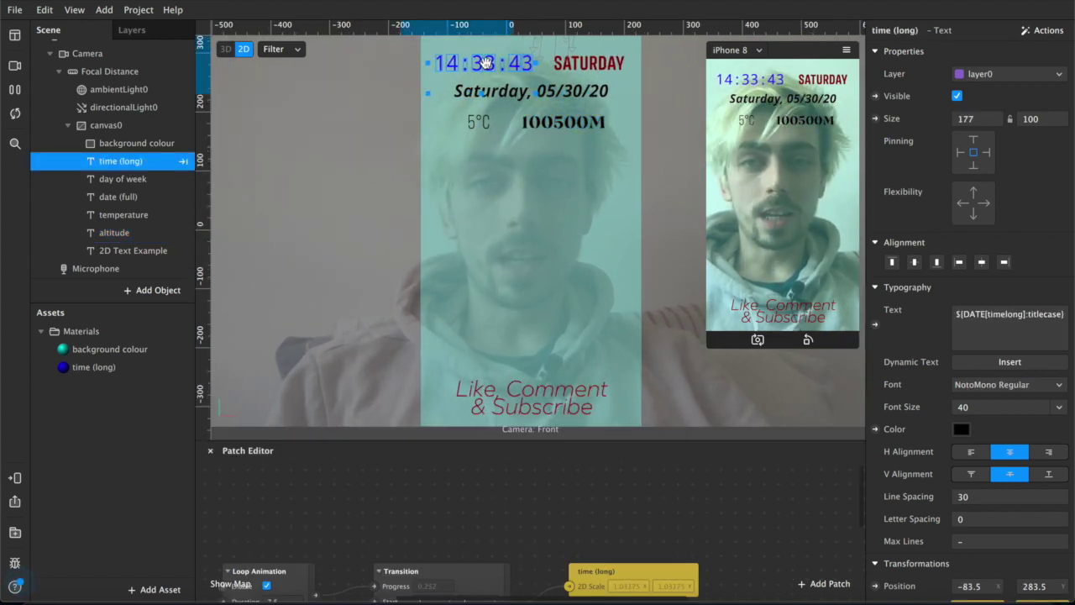
left_click_drag(485, 63, 507, 212)
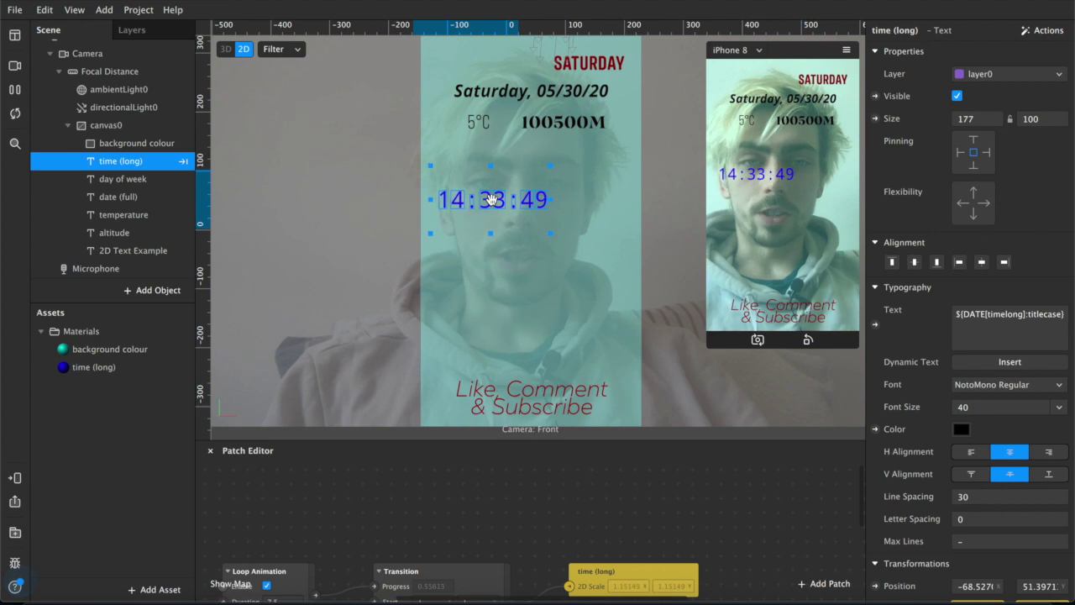
key("ctrl+z")
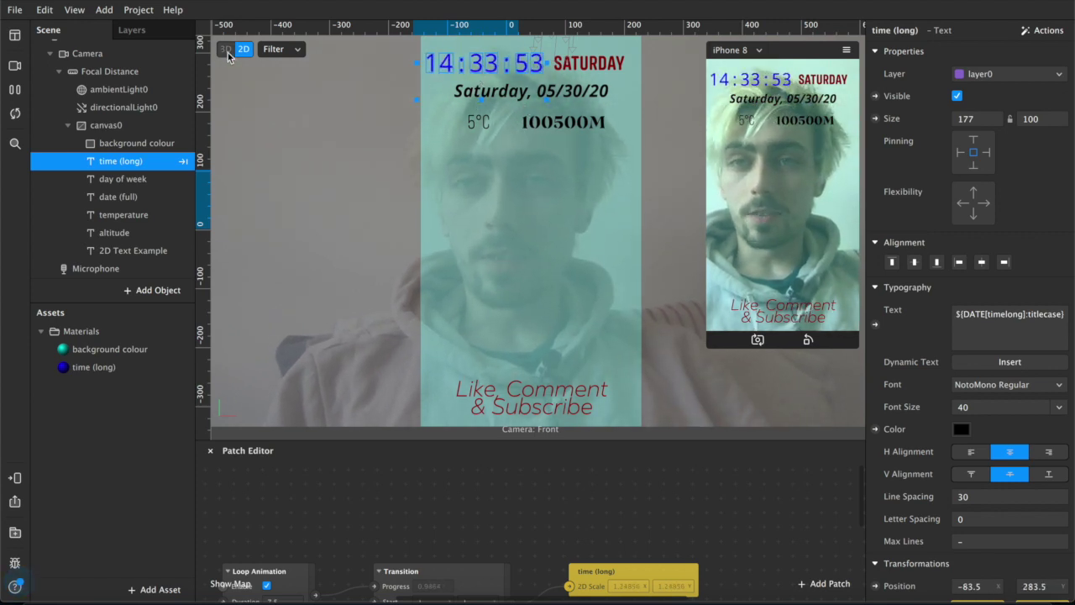
left_click(243, 69)
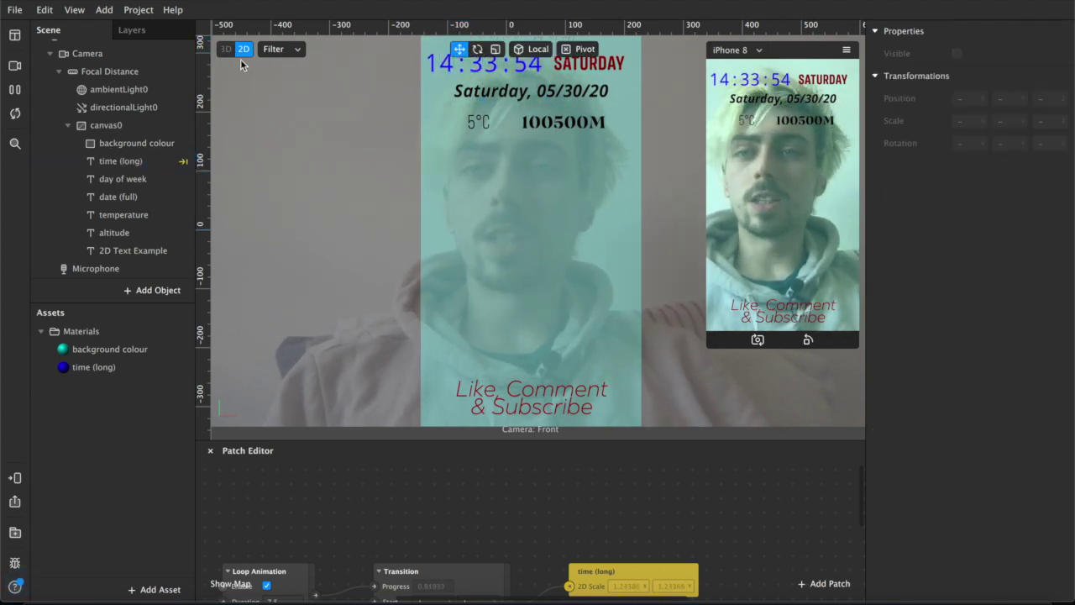
left_click(519, 224)
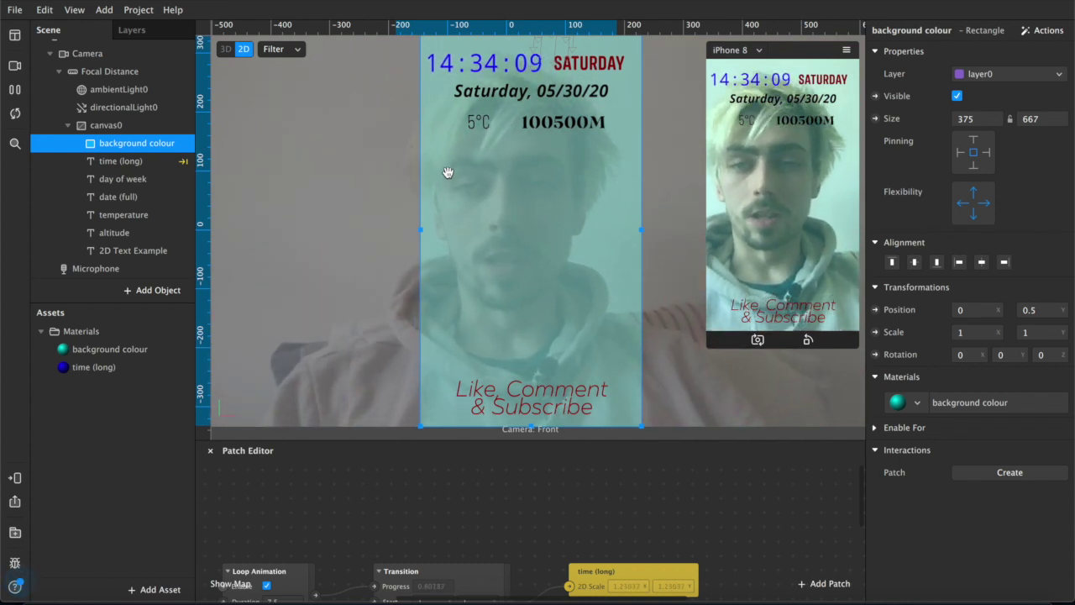
left_click(225, 50)
- Back in 2D view, drag the time (long) text up-left beside SATURDAY
left_click(229, 34)
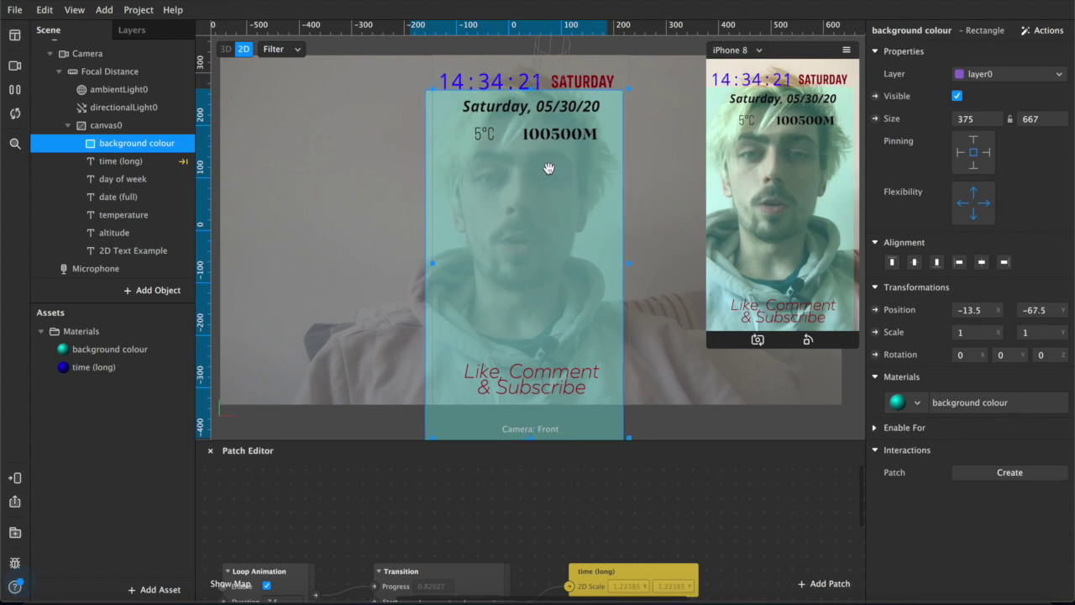
left_click(126, 161)
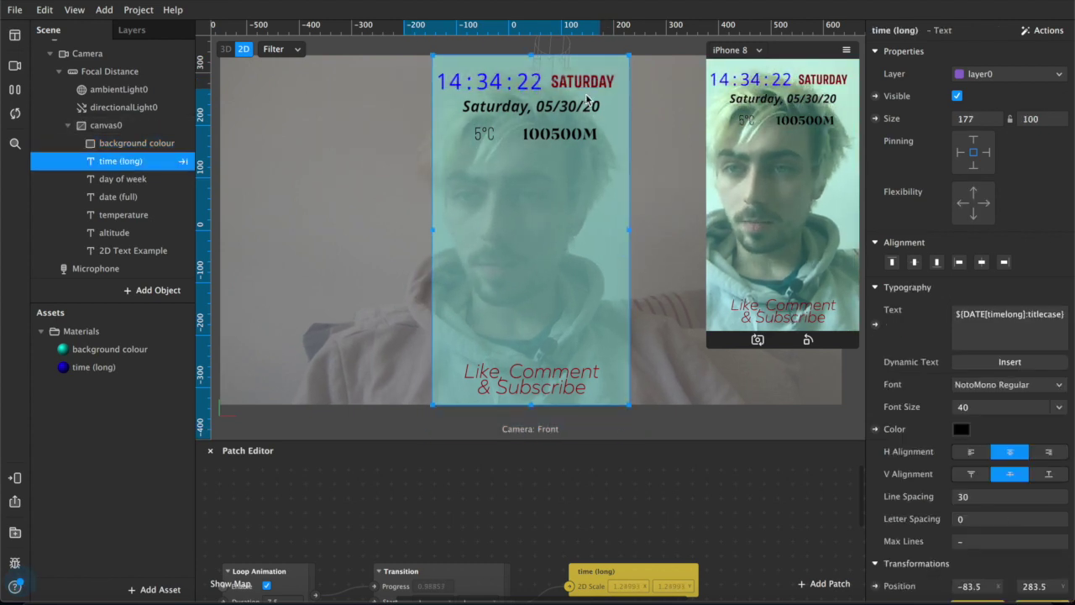
left_click_drag(515, 91, 496, 73)
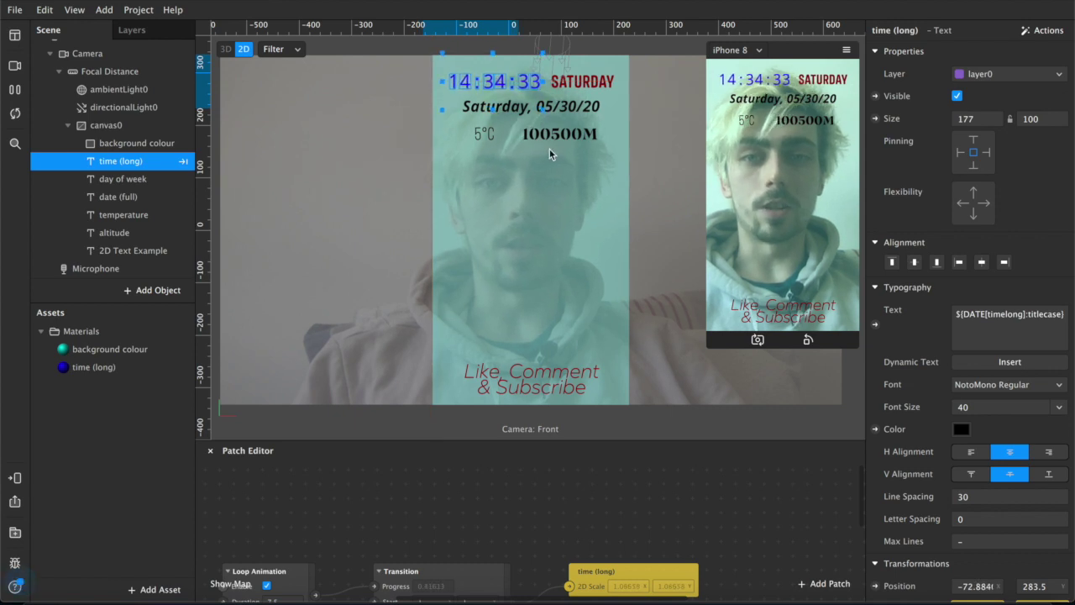
left_click(299, 245)
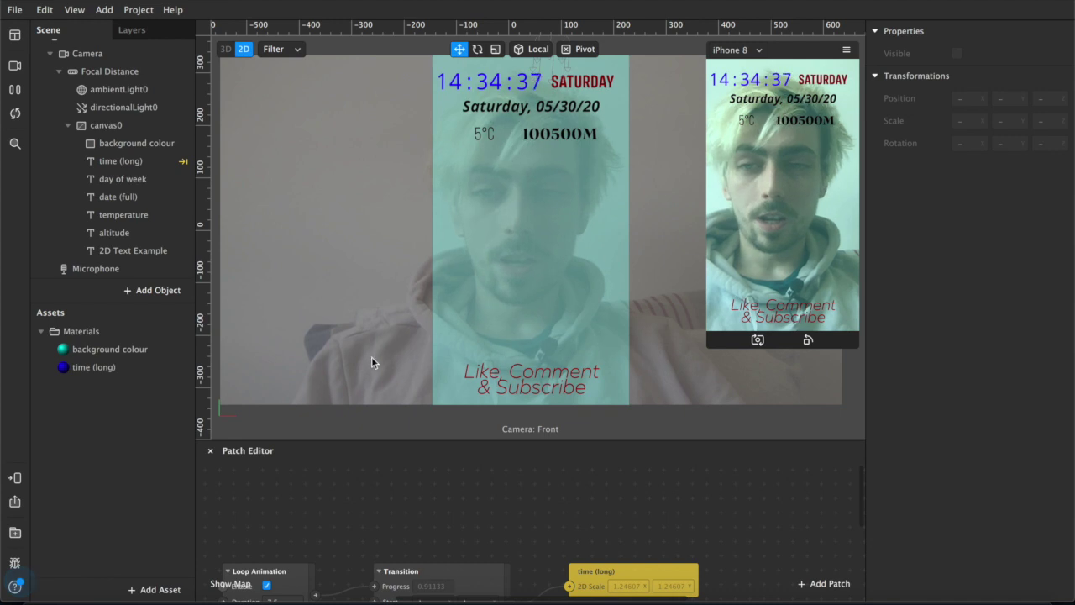
left_click(120, 250)
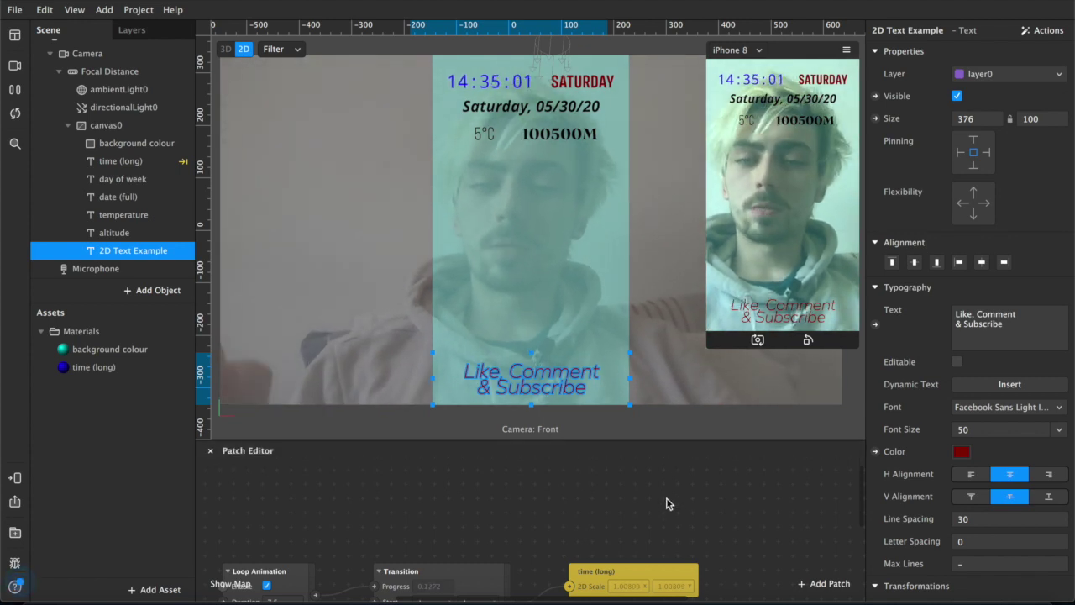
- Create and delete an unwanted texture patch, then enlarge the phone preview
scroll(517, 544, "down", 2)
scroll(935, 489, "down", 2)
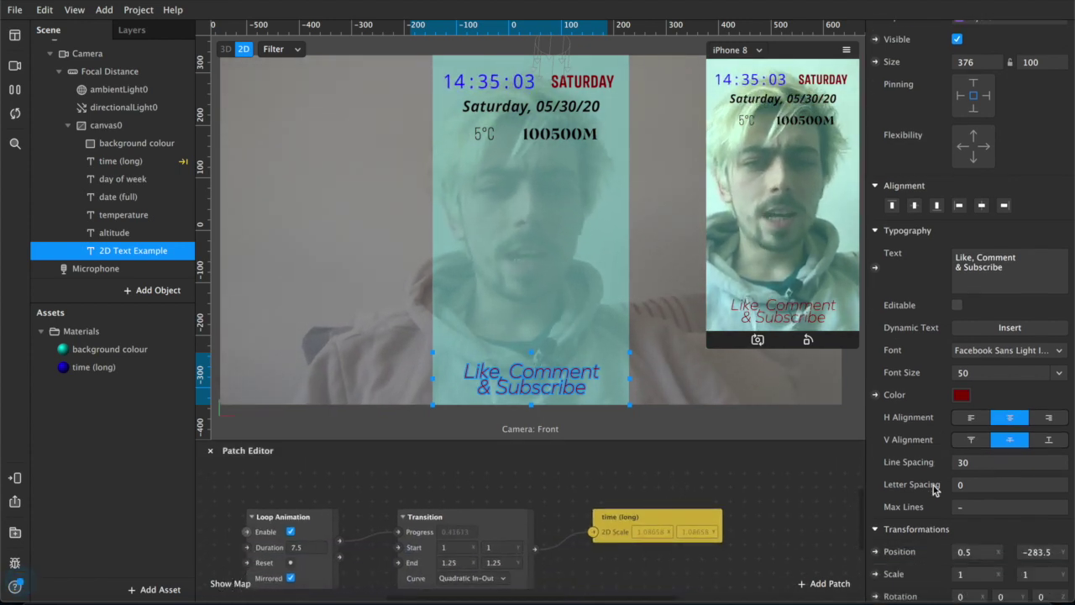
left_click(91, 367)
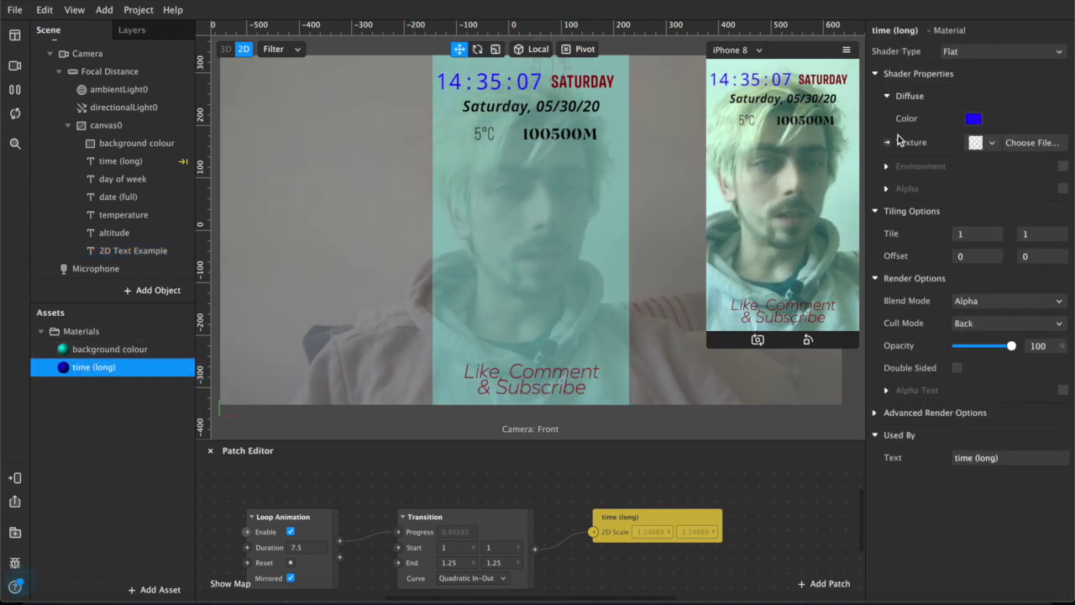
left_click(887, 142)
left_click_drag(550, 544, 691, 576)
left_click(139, 350)
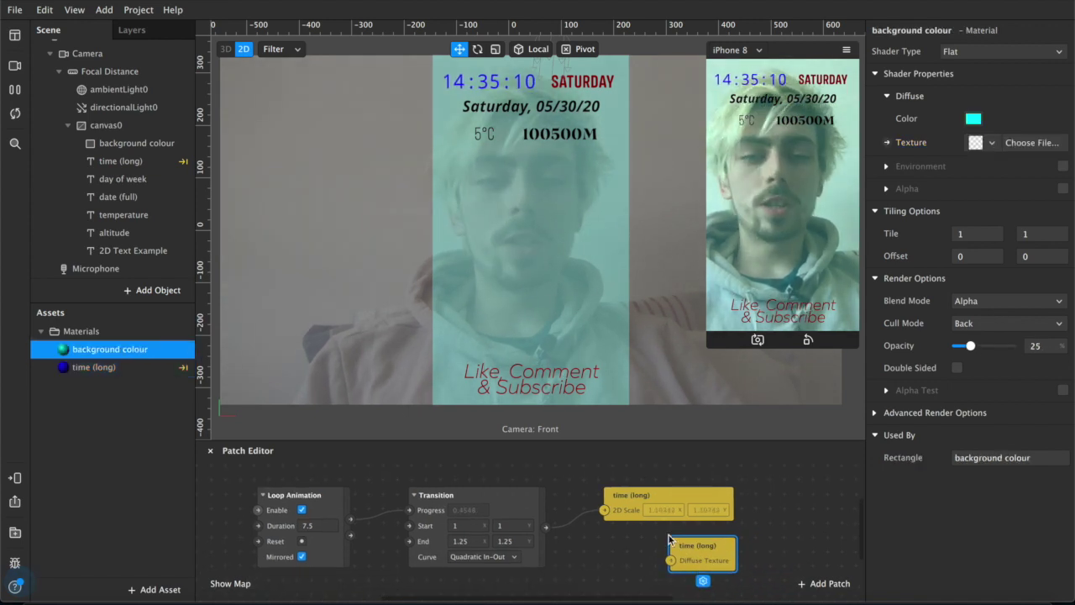
key("Delete")
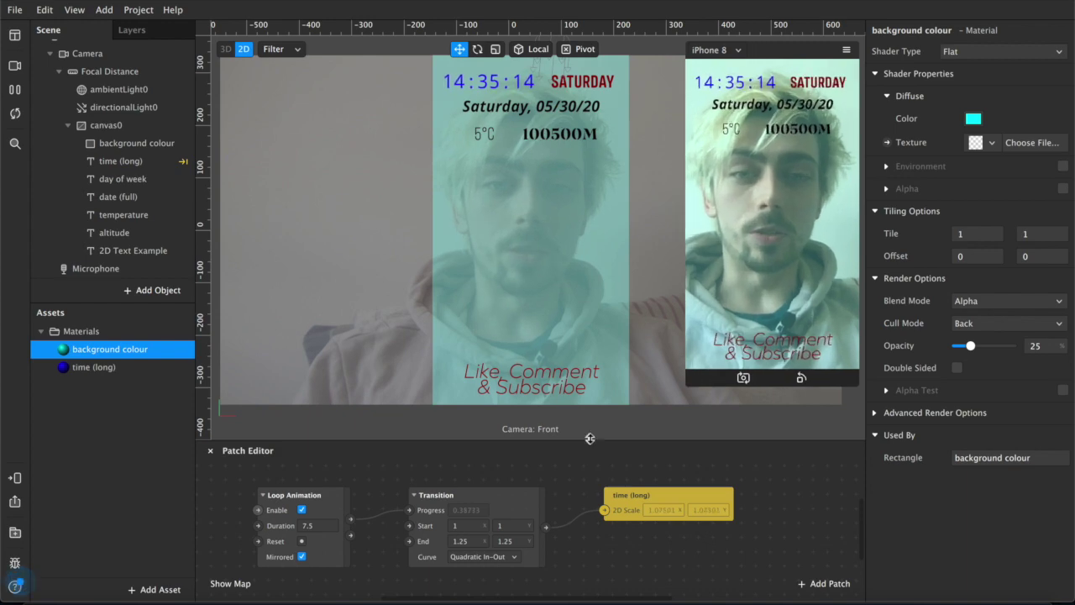
left_click_drag(728, 348, 706, 445)
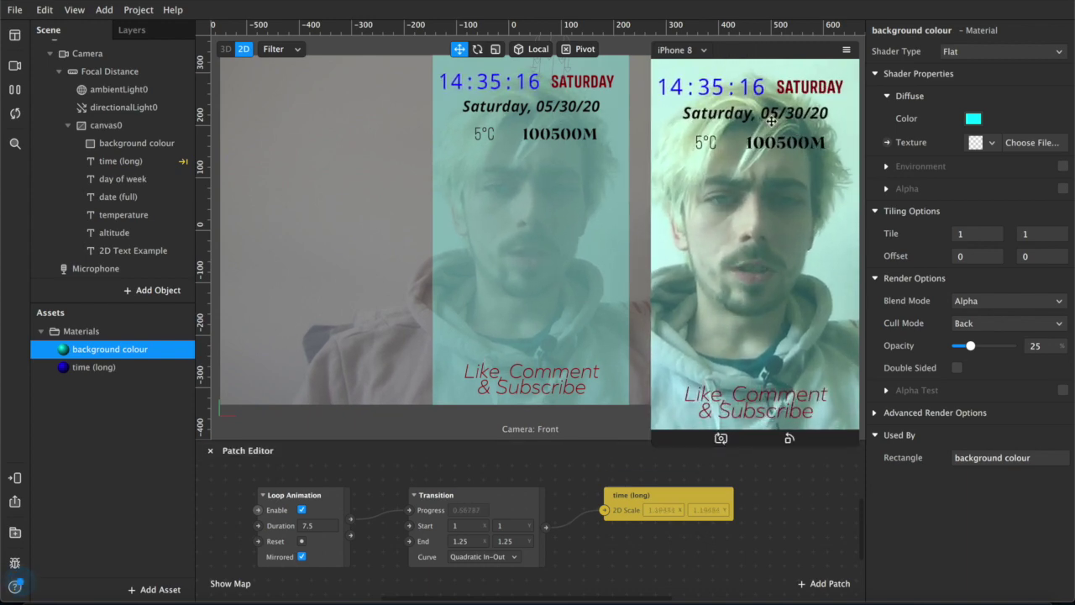